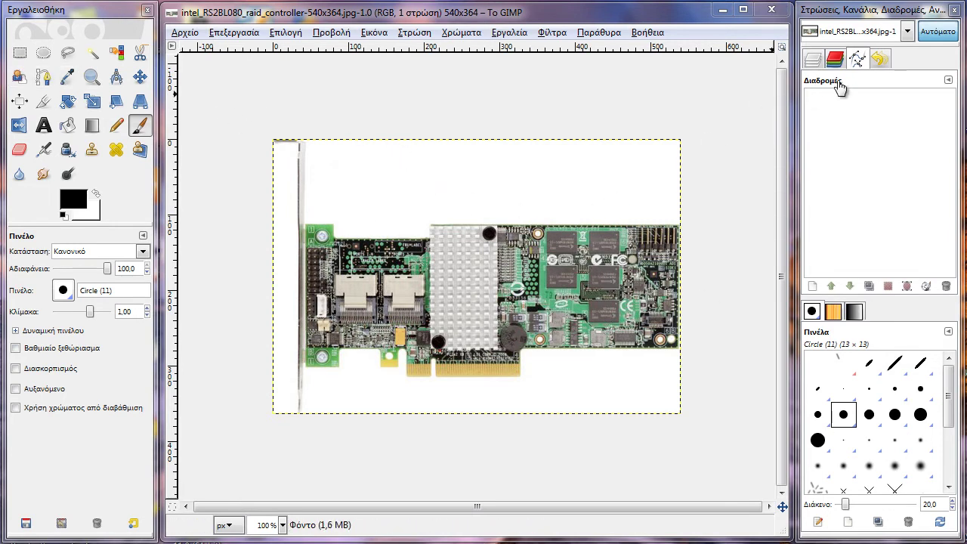
Show the Layers panel listing the single Φόντο layer in place of Paths
{"action": "left_click", "coordinate": [813, 59]}
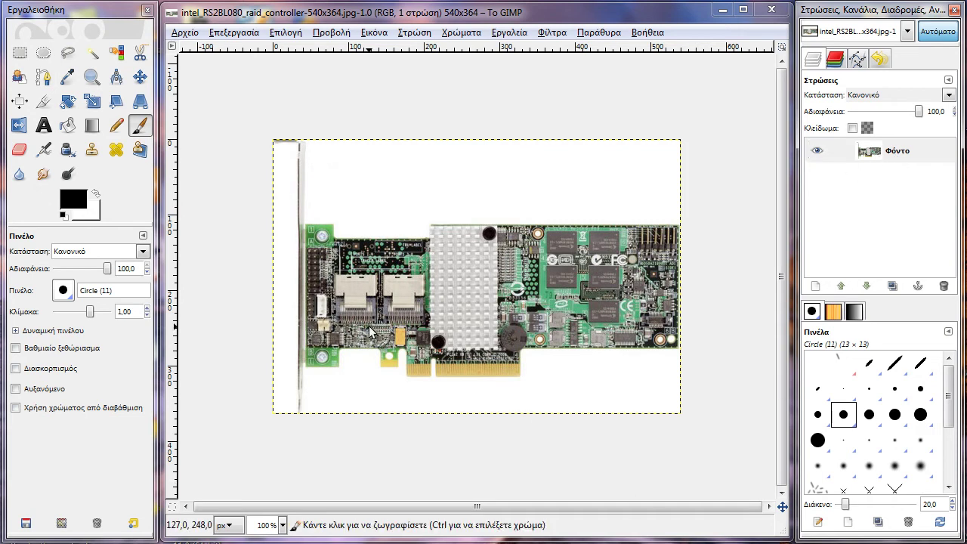
Fuzzy-select the white background around the RAID card
{"action": "left_click", "coordinate": [23, 53]}
{"action": "left_click", "coordinate": [92, 53]}
{"action": "left_click", "coordinate": [442, 189]}
{"action": "left_click", "coordinate": [19, 53]}
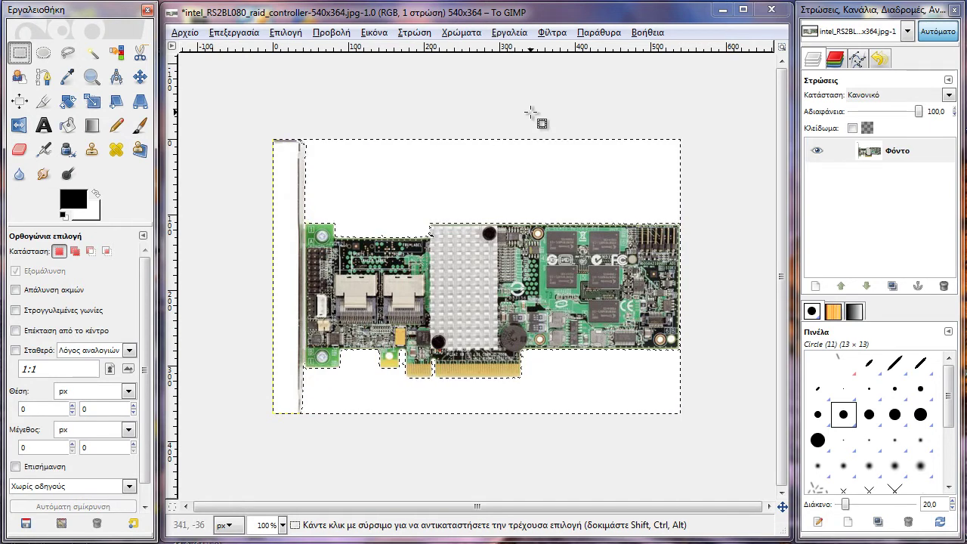
Browse the menu bar looking for a layer command
{"action": "left_click", "coordinate": [461, 32]}
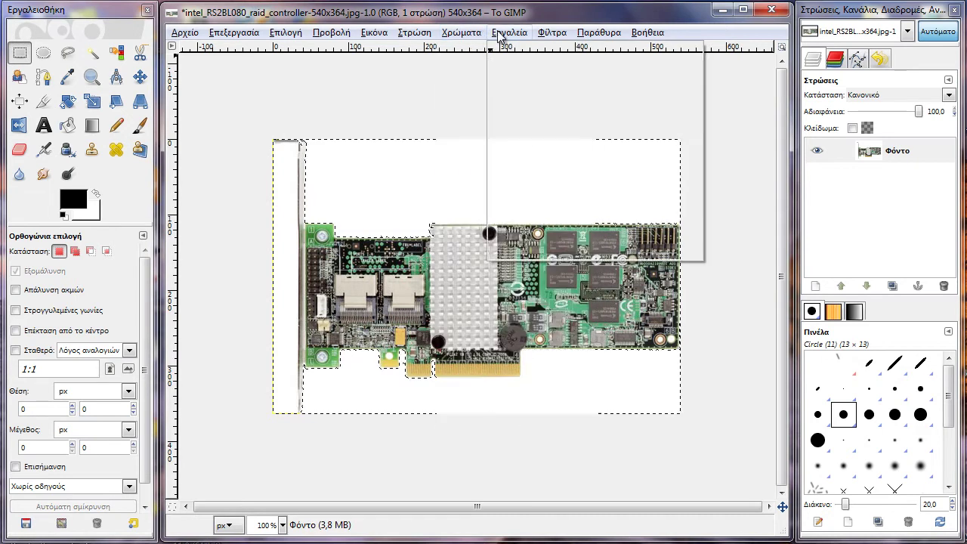
{"action": "left_click", "coordinate": [551, 33]}
{"action": "left_click", "coordinate": [415, 32]}
{"action": "left_click", "coordinate": [831, 293]}
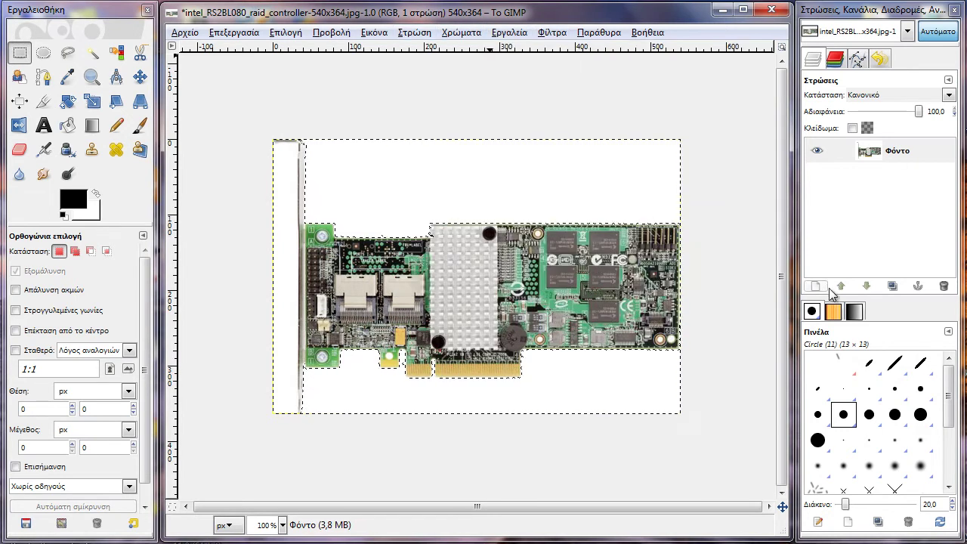
Create Νέα στρώση filled with the black foreground colour and move it below Φόντο
{"action": "left_click", "coordinate": [815, 287]}
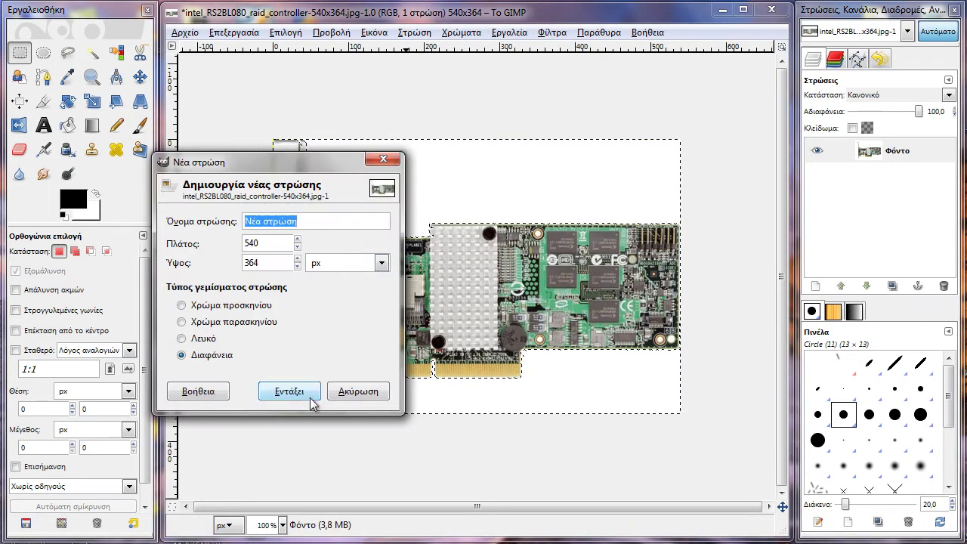
{"action": "left_click", "coordinate": [214, 310]}
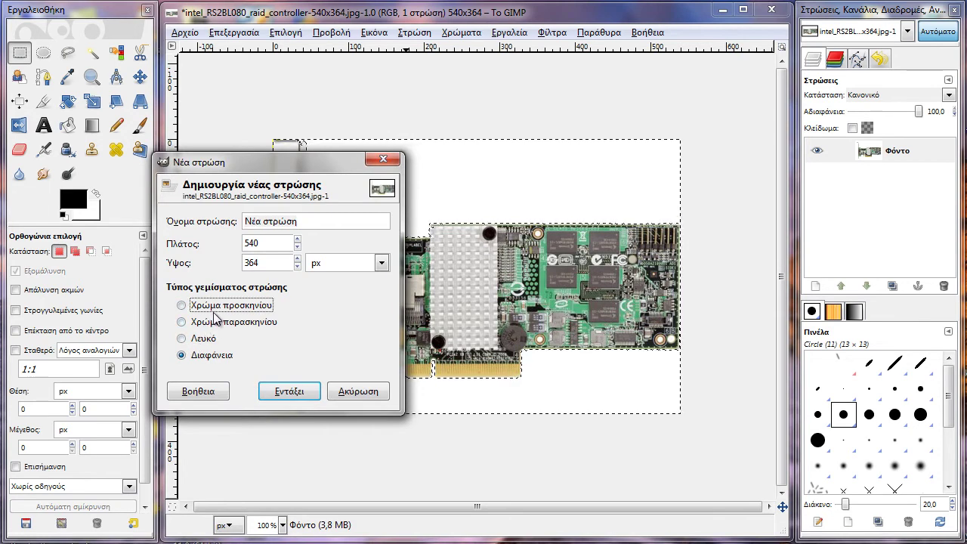
{"action": "left_click", "coordinate": [288, 388]}
{"action": "left_click_drag", "start_coordinate": [868, 155], "coordinate": [895, 148]}
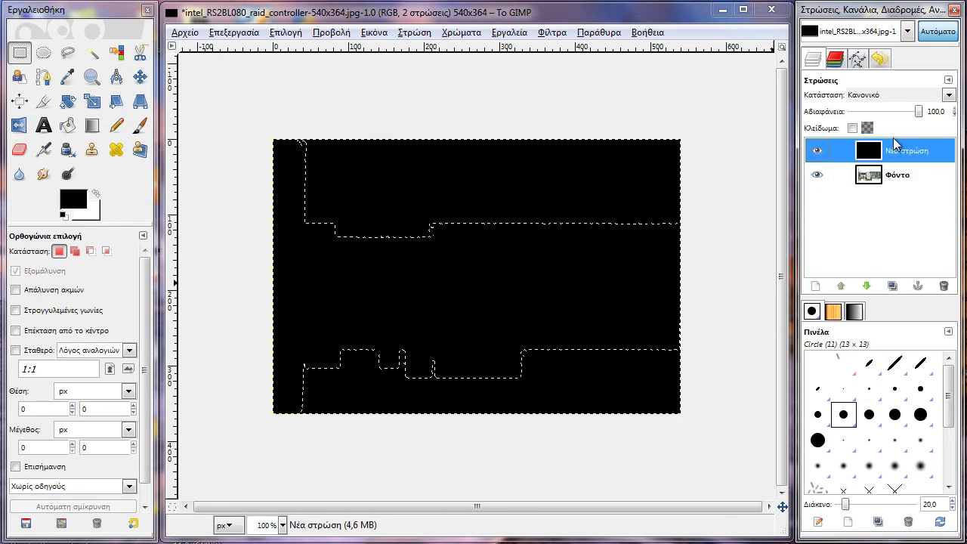
{"action": "left_click", "coordinate": [867, 285]}
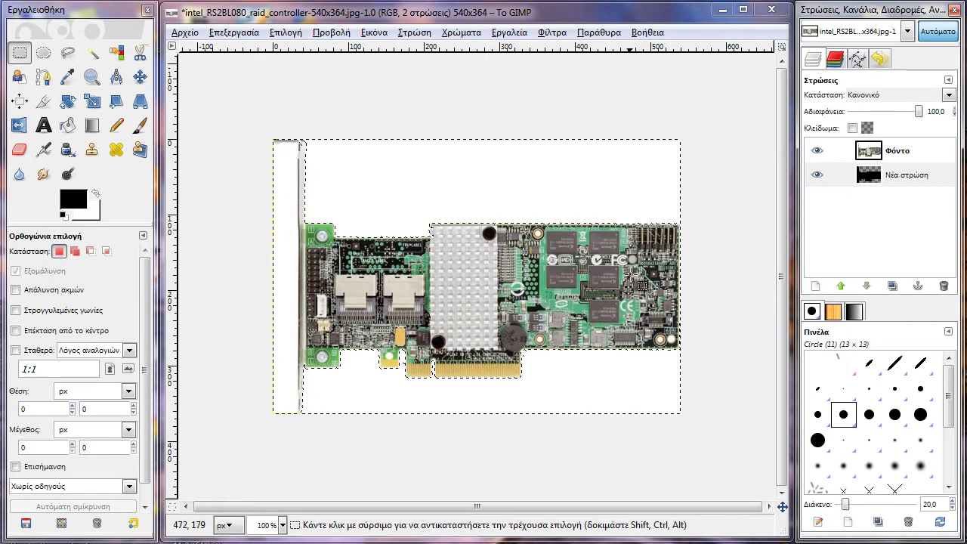
Add an alpha channel to Φόντο and delete the selected white background to transparency
{"action": "left_click", "coordinate": [462, 32]}
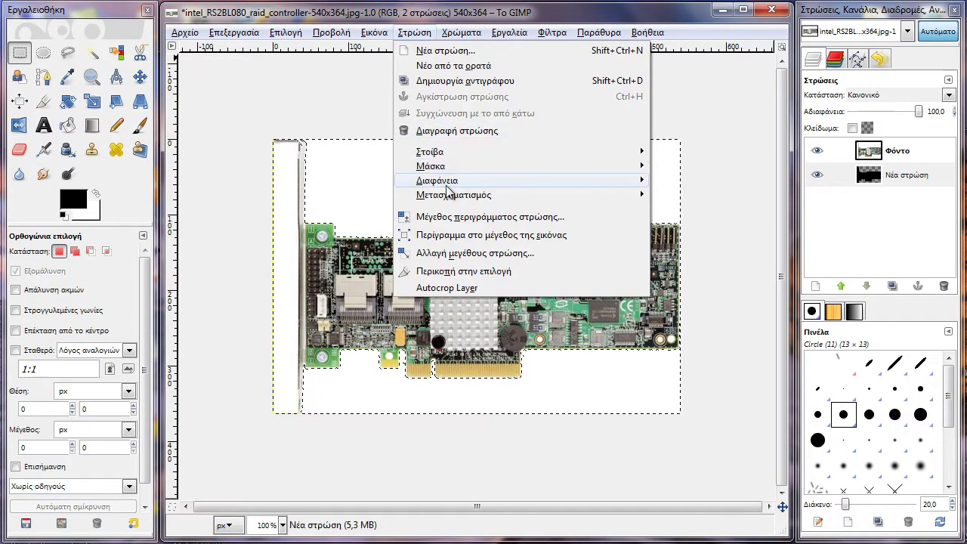
{"action": "left_click", "coordinate": [737, 200]}
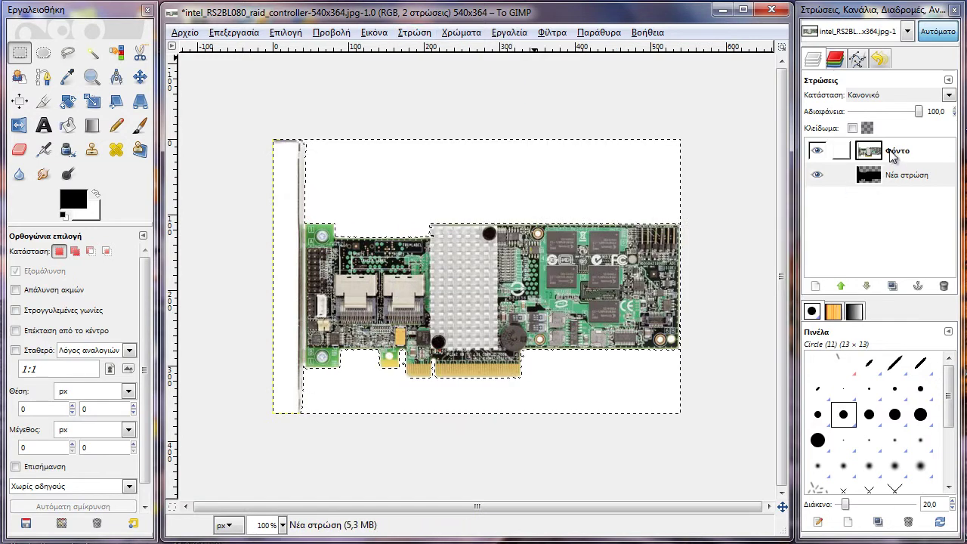
{"action": "left_click", "coordinate": [414, 34]}
{"action": "mouse_move", "coordinate": [436, 180]}
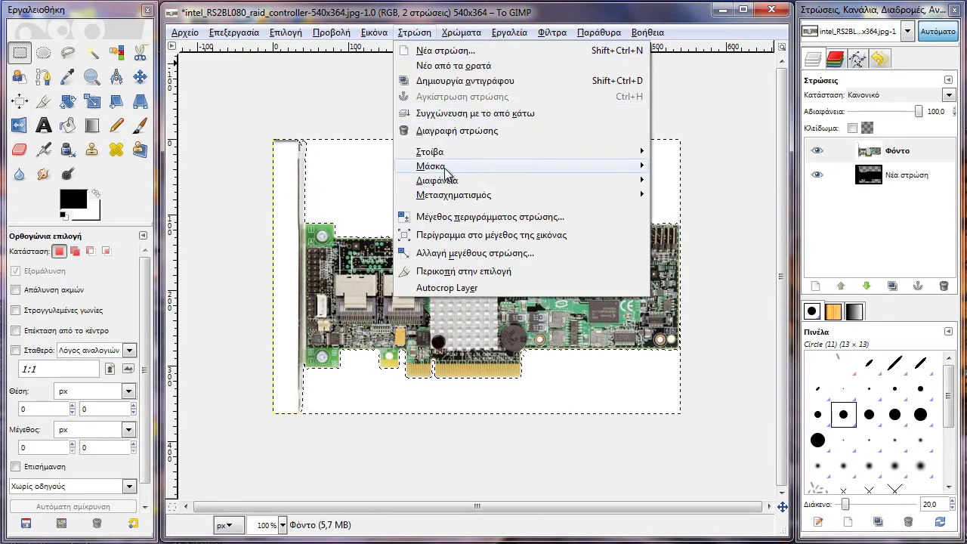
{"action": "left_click", "coordinate": [735, 187]}
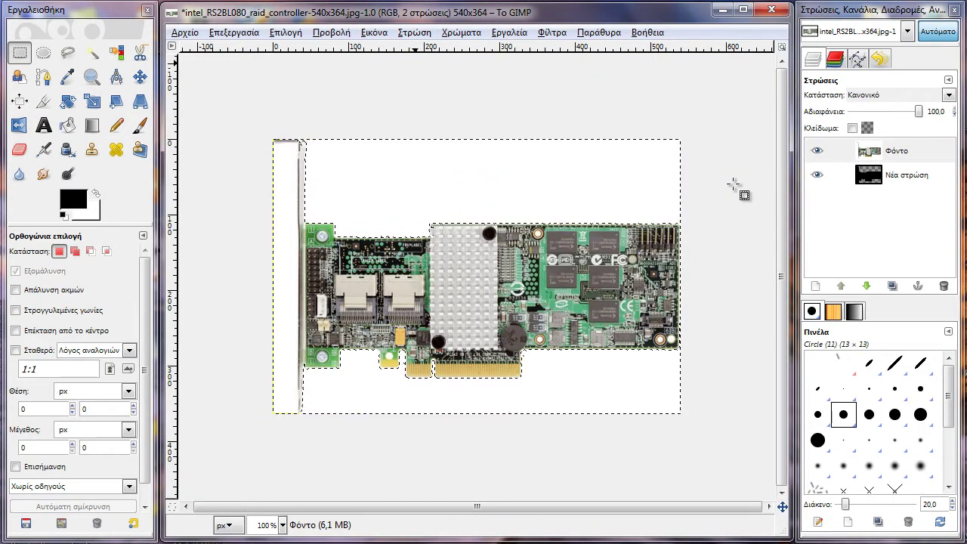
{"action": "key", "text": "Delete"}
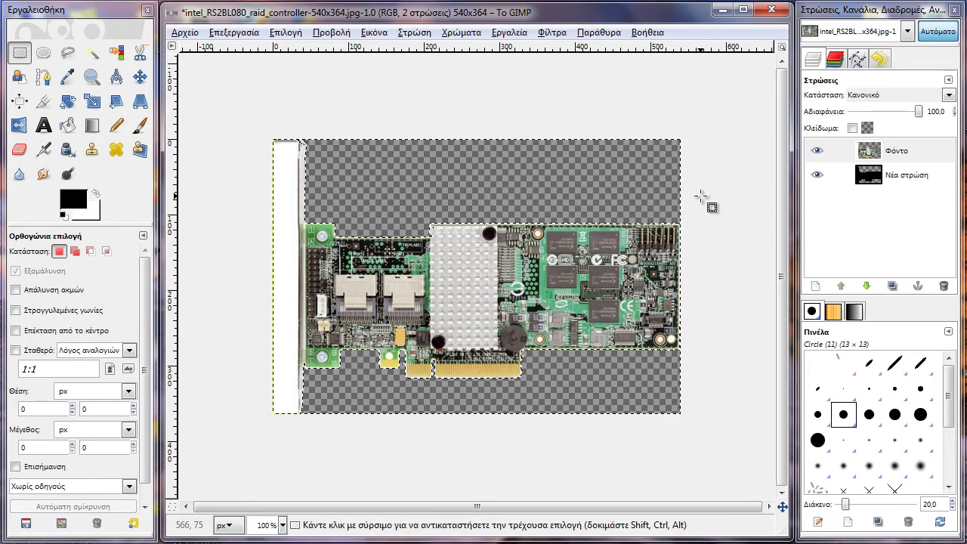
{"action": "left_click", "coordinate": [862, 176]}
Delete the black Νέα στρώση layer
{"action": "right_click", "coordinate": [872, 184]}
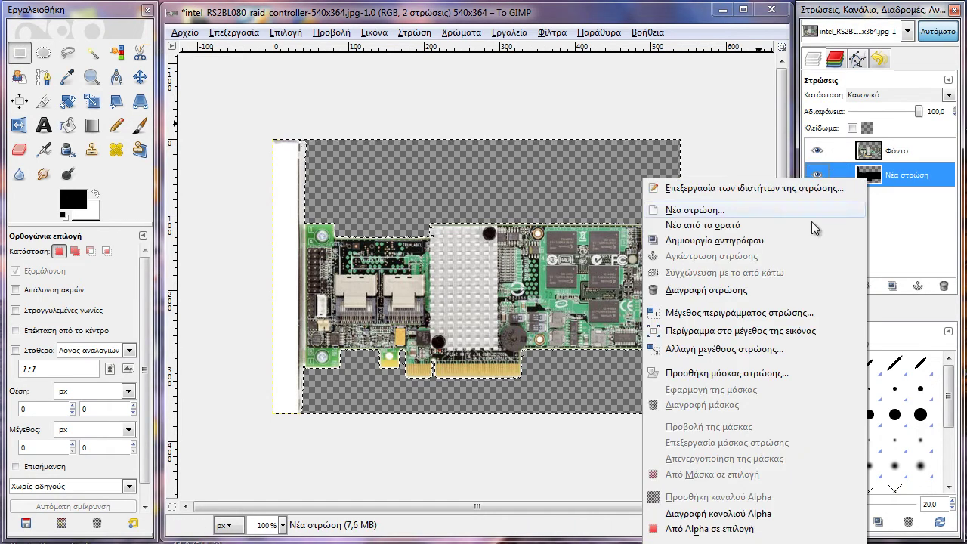
{"action": "left_click", "coordinate": [939, 250]}
{"action": "left_click", "coordinate": [944, 287]}
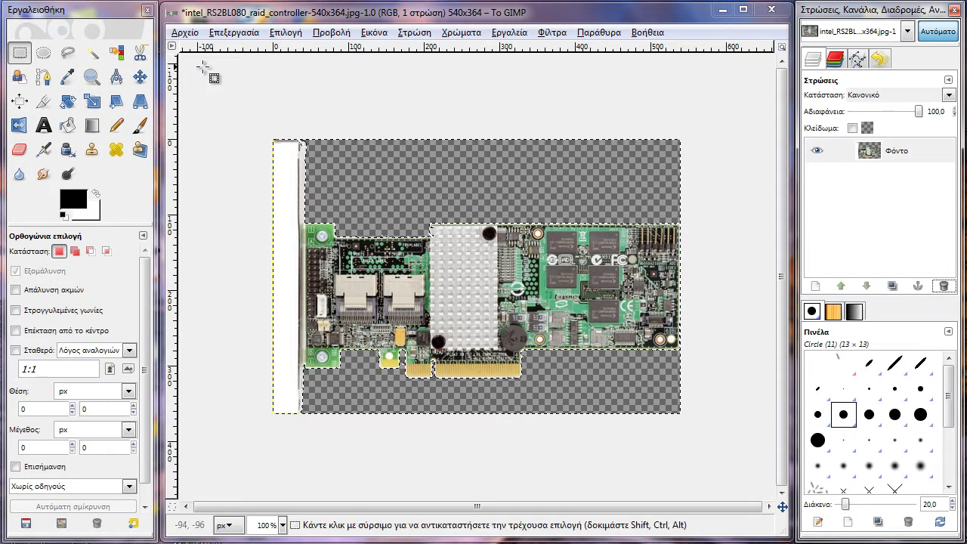
Undo back to restore the white background, then delete Νέα στρώση again
{"action": "left_click", "coordinate": [258, 34]}
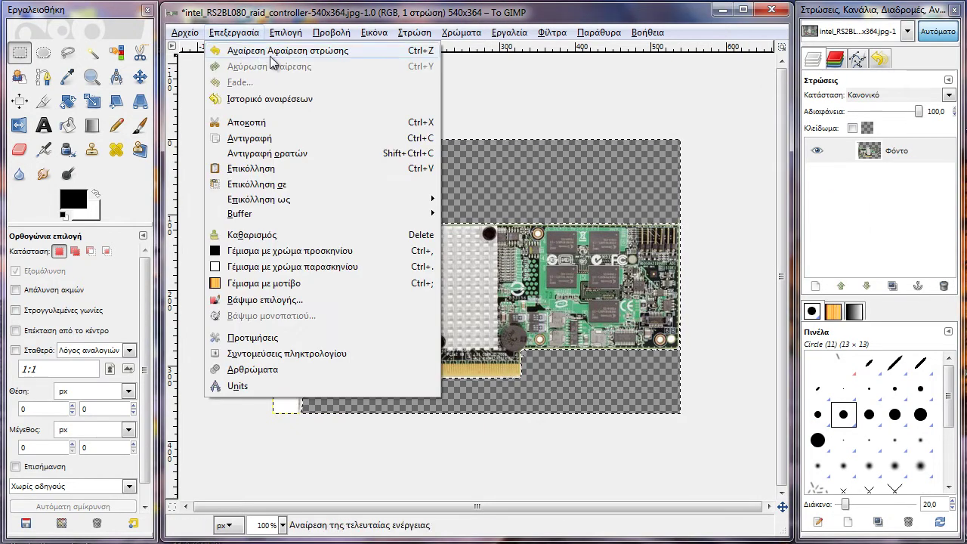
{"action": "left_click", "coordinate": [295, 52]}
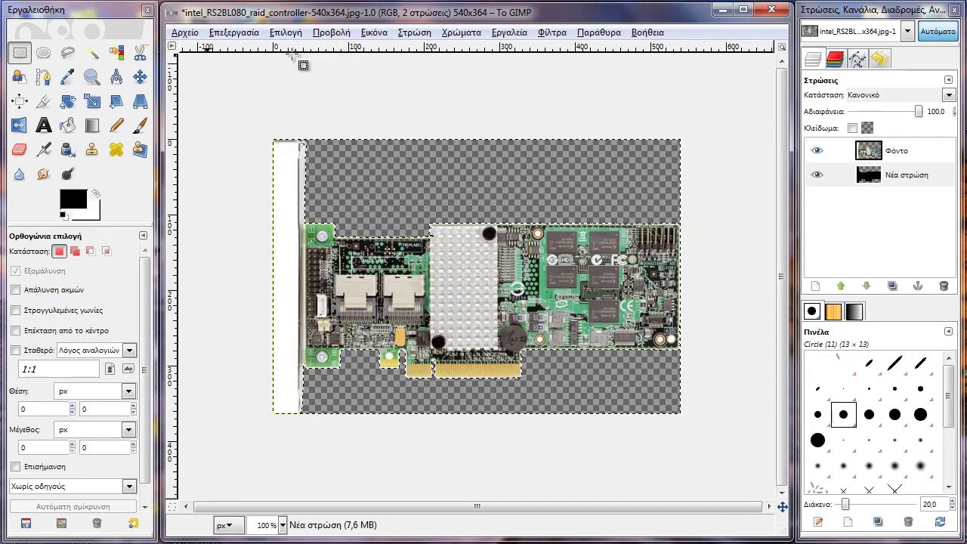
{"action": "left_click", "coordinate": [234, 33]}
{"action": "left_click", "coordinate": [234, 32]}
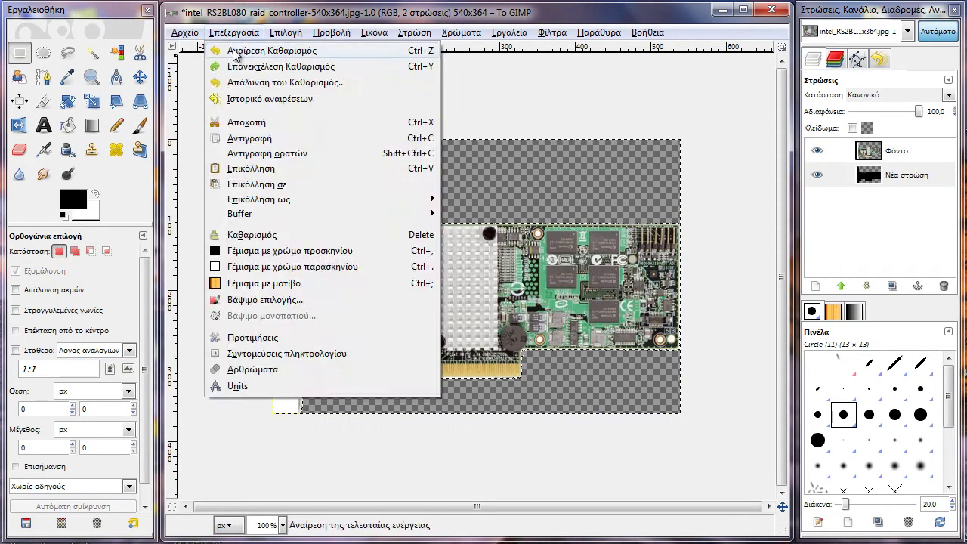
{"action": "left_click", "coordinate": [905, 180]}
{"action": "left_click", "coordinate": [944, 285]}
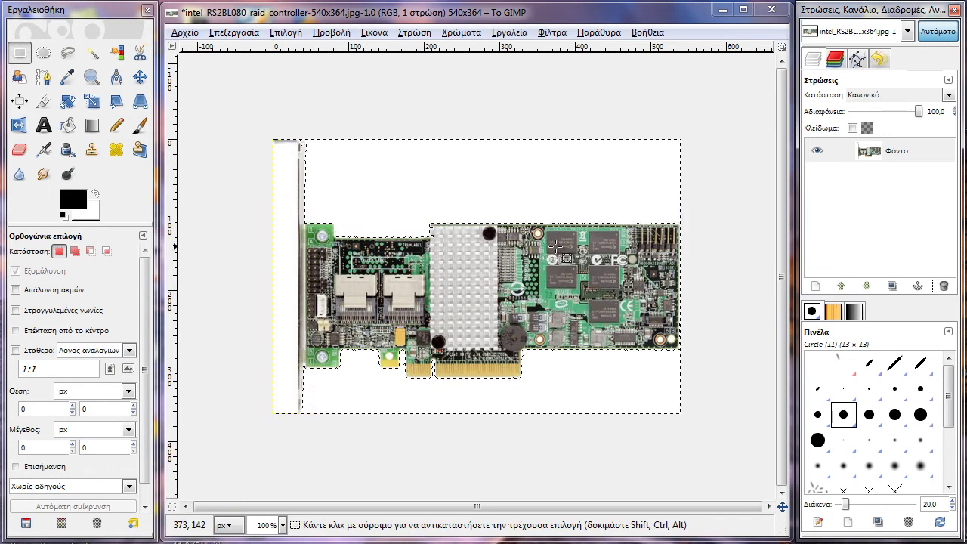
Add a White (full opacity) layer mask to the Φόντο layer
{"action": "left_click", "coordinate": [870, 148]}
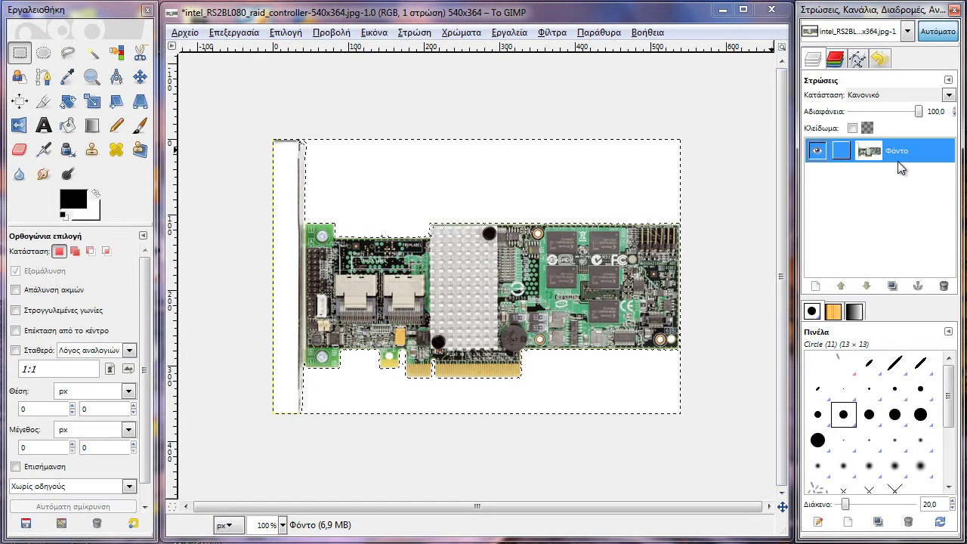
{"action": "right_click", "coordinate": [816, 152]}
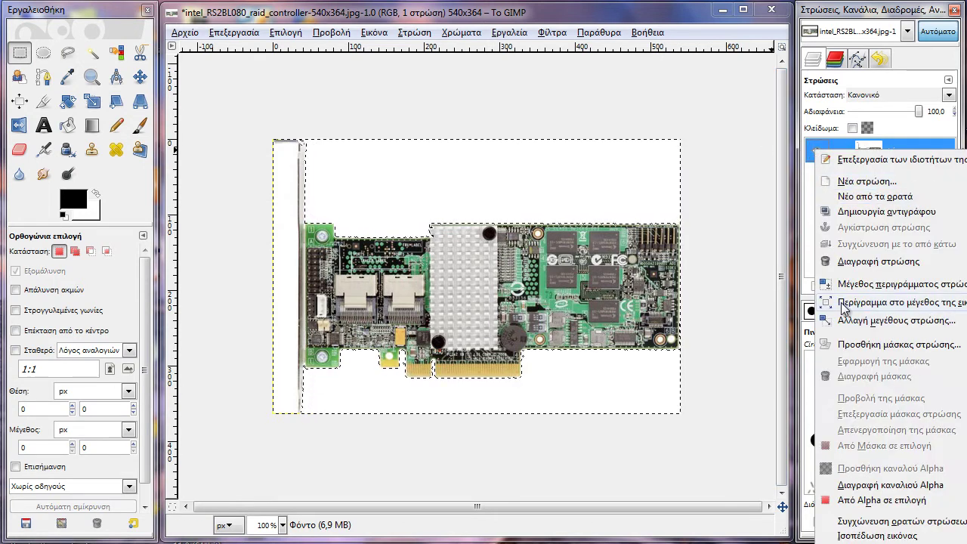
{"action": "left_click", "coordinate": [852, 347]}
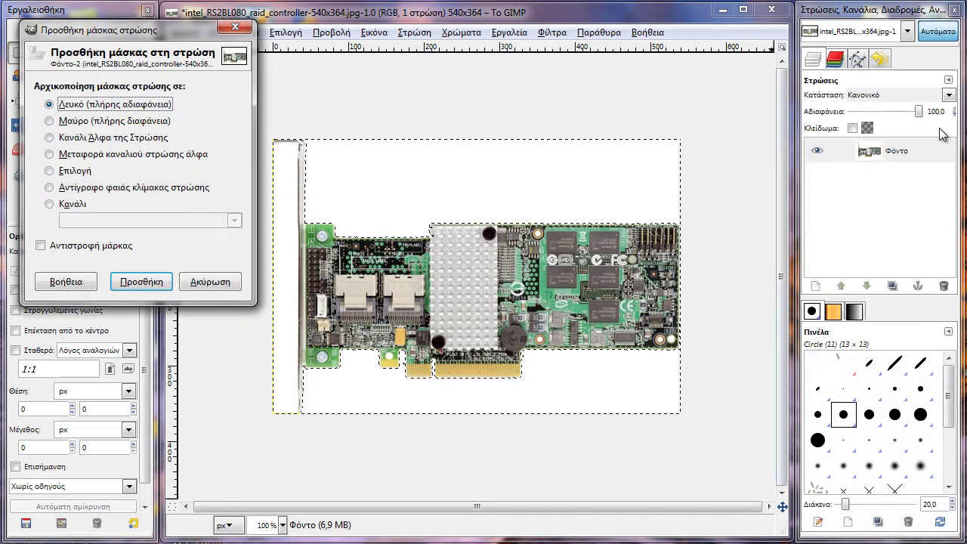
{"action": "left_click", "coordinate": [86, 123]}
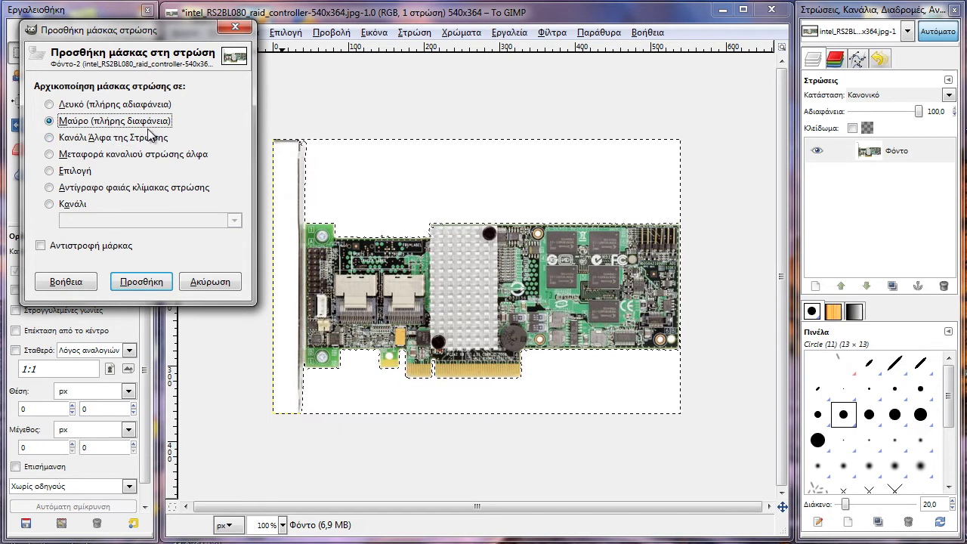
{"action": "left_click", "coordinate": [144, 104]}
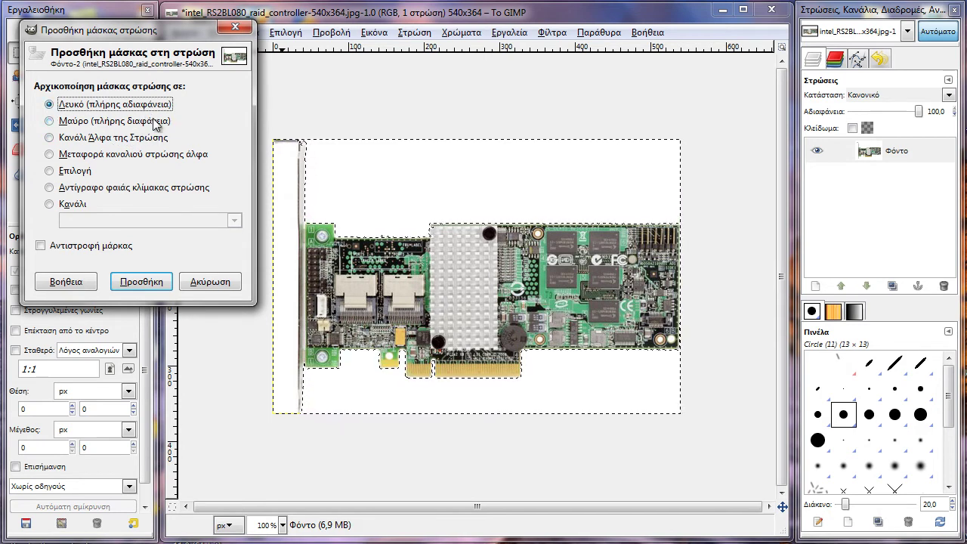
{"action": "left_click", "coordinate": [142, 283]}
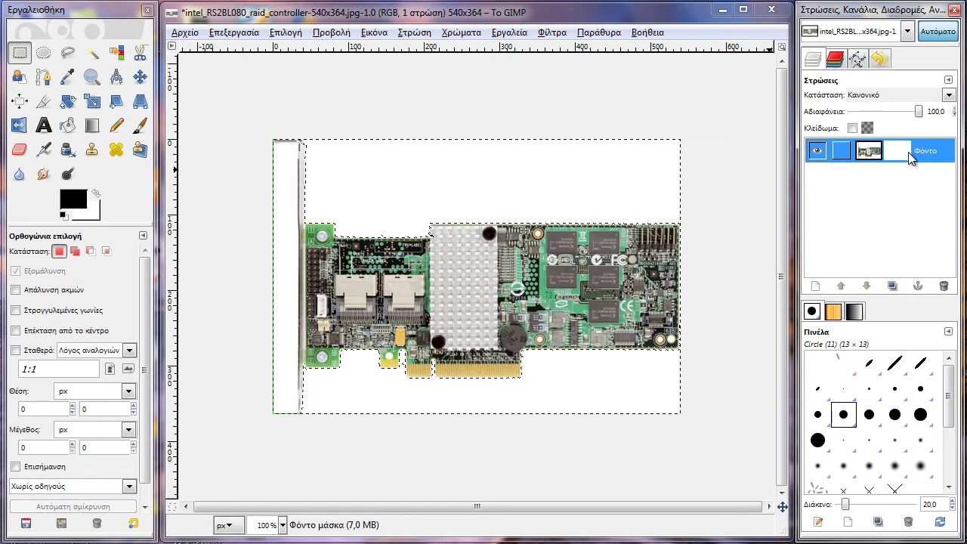
Set up the Paintbrush with black colour and enlarge the brush to scale 2.40
{"action": "left_click", "coordinate": [141, 126]}
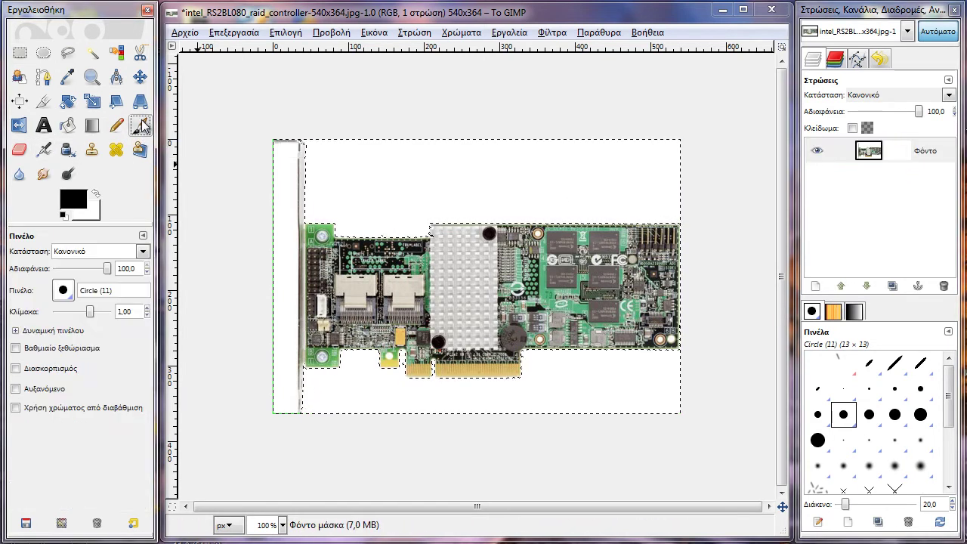
{"action": "left_click", "coordinate": [64, 202]}
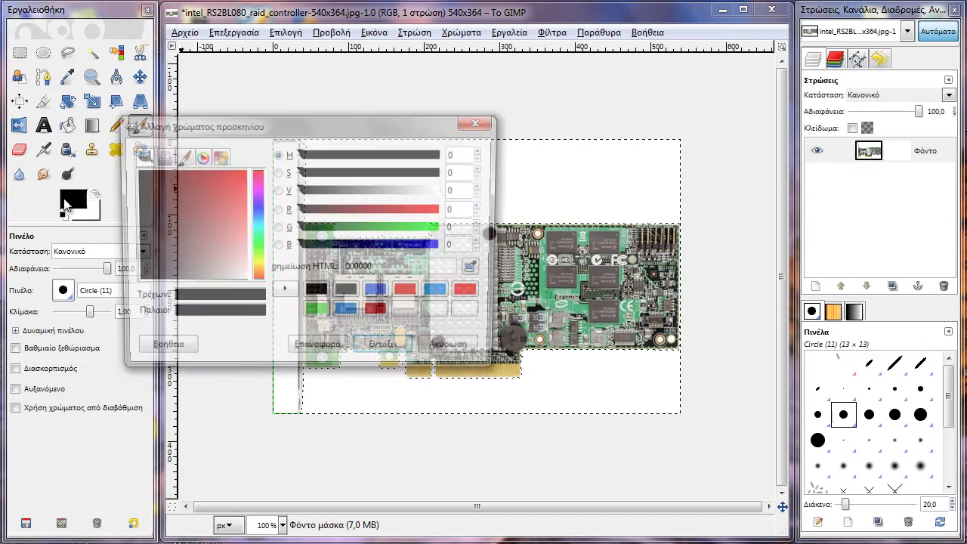
{"action": "left_click", "coordinate": [406, 351]}
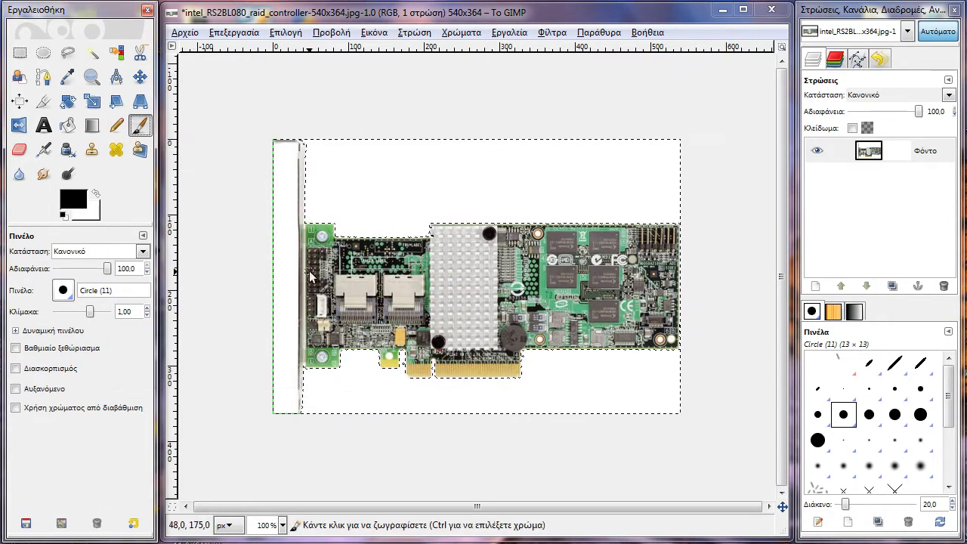
{"action": "key", "text": "bracketright"}
{"action": "key", "text": "bracketright"}
{"action": "key", "text": "bracketright"}
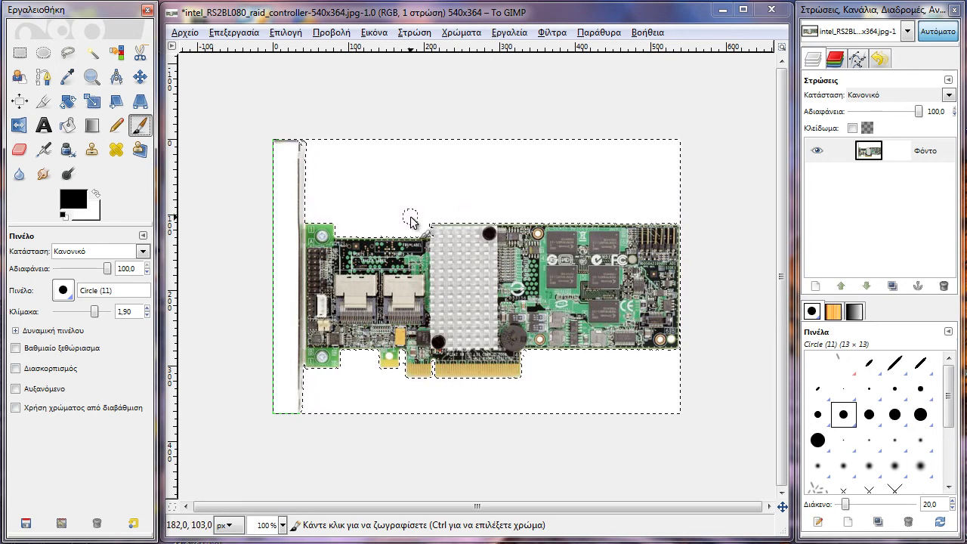
{"action": "key", "text": "bracketright"}
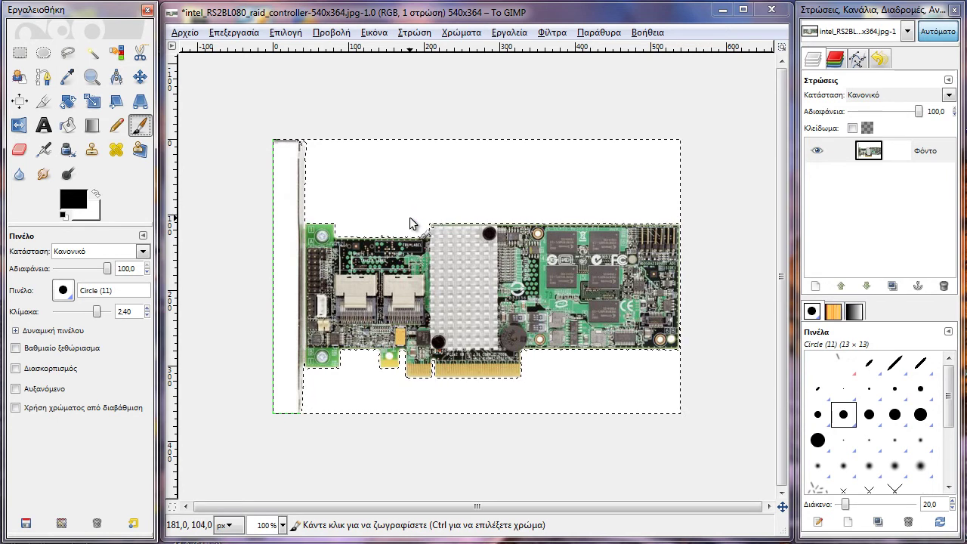
{"action": "key", "text": "bracketright"}
{"action": "key", "text": "bracketright"}
{"action": "key", "text": "bracketright"}
Paint black on the layer mask over the white background at top, right edge and below the card
{"action": "left_click_drag", "start_coordinate": [684, 158], "coordinate": [376, 151]}
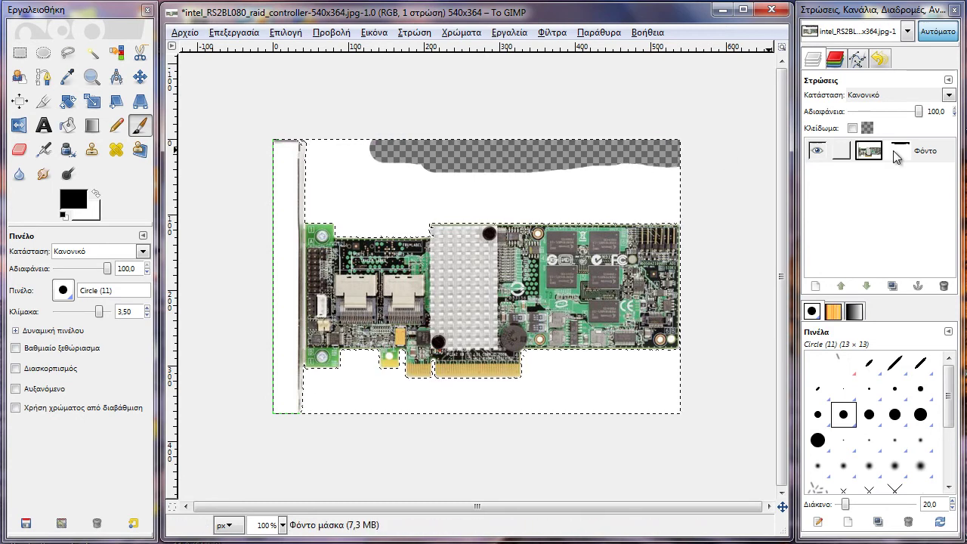
{"action": "left_click", "coordinate": [899, 152]}
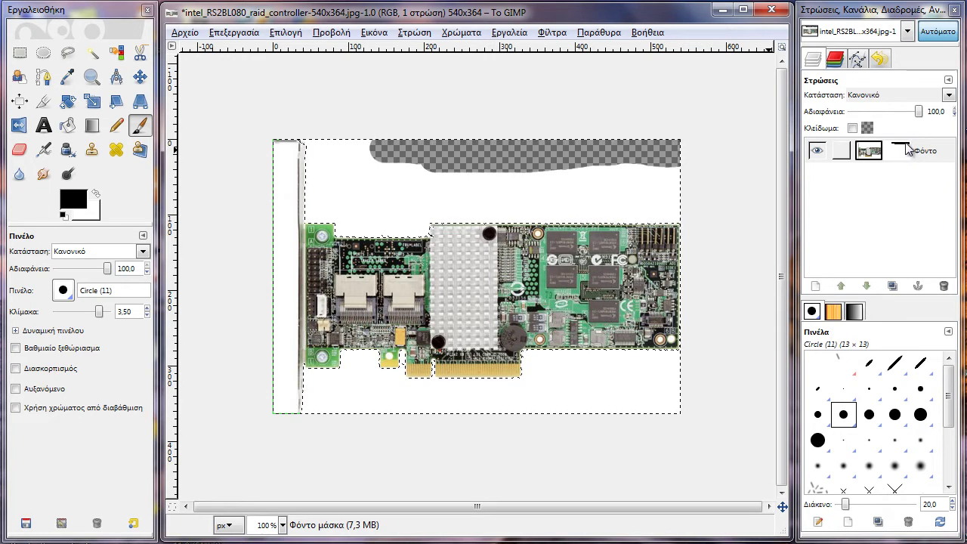
{"action": "left_click_drag", "start_coordinate": [673, 166], "coordinate": [676, 201]}
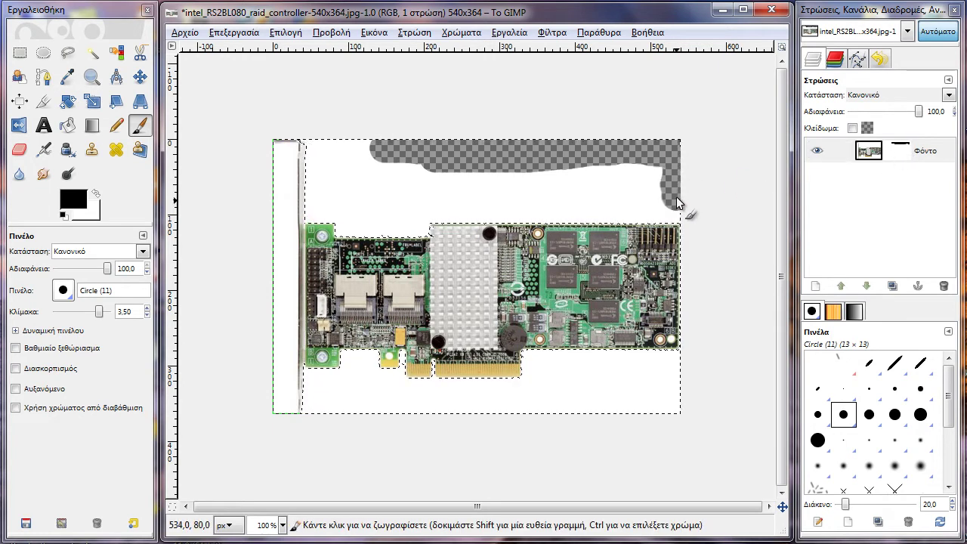
{"action": "mouse_move", "coordinate": [659, 166]}
{"action": "left_mouse_down"}
{"action": "mouse_move", "coordinate": [559, 203]}
{"action": "mouse_move", "coordinate": [504, 156]}
{"action": "left_mouse_up"}
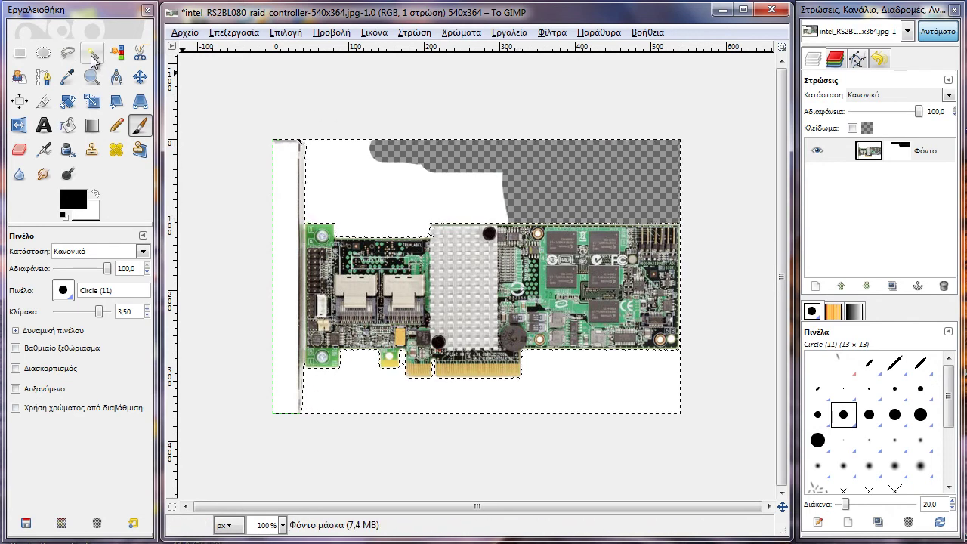
{"action": "mouse_move", "coordinate": [514, 159]}
{"action": "left_mouse_down"}
{"action": "mouse_move", "coordinate": [541, 232]}
{"action": "mouse_move", "coordinate": [499, 173]}
{"action": "left_mouse_up"}
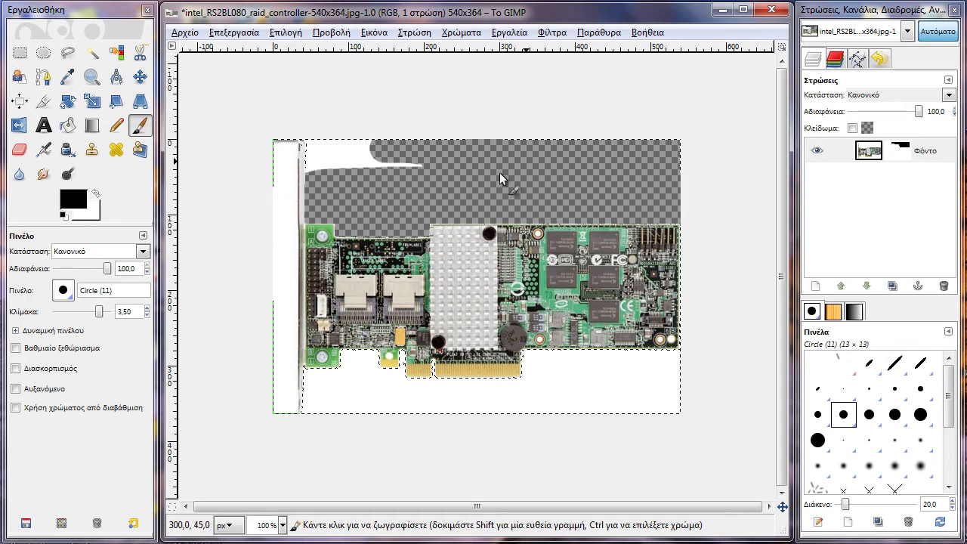
{"action": "left_click_drag", "start_coordinate": [409, 152], "coordinate": [394, 136]}
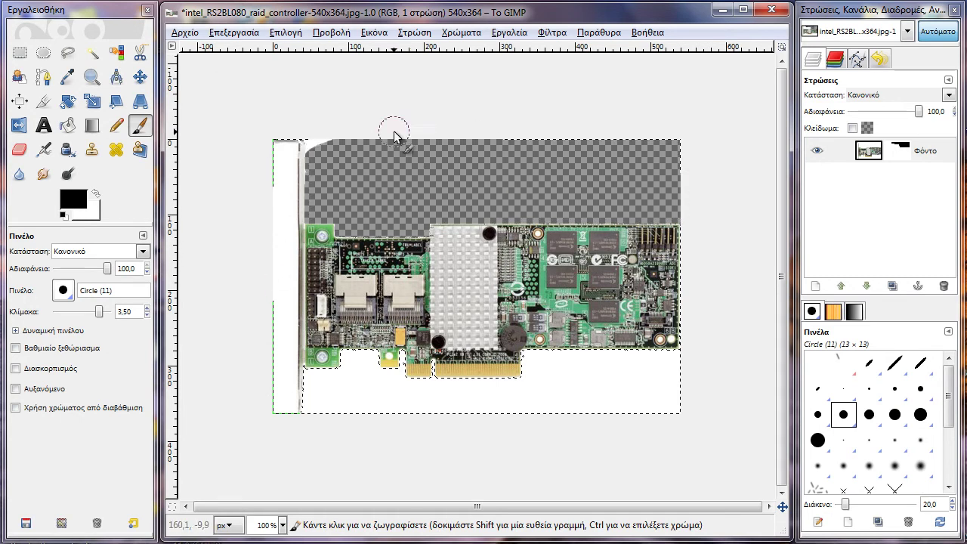
{"action": "left_click_drag", "start_coordinate": [344, 366], "coordinate": [387, 352]}
{"action": "mouse_move", "coordinate": [306, 378]}
{"action": "left_mouse_down"}
{"action": "mouse_move", "coordinate": [450, 367]}
{"action": "mouse_move", "coordinate": [325, 398]}
{"action": "mouse_move", "coordinate": [345, 421]}
{"action": "mouse_move", "coordinate": [319, 438]}
{"action": "mouse_move", "coordinate": [380, 423]}
{"action": "mouse_move", "coordinate": [690, 400]}
{"action": "mouse_move", "coordinate": [551, 432]}
{"action": "mouse_move", "coordinate": [680, 400]}
{"action": "mouse_move", "coordinate": [578, 400]}
{"action": "mouse_move", "coordinate": [669, 356]}
{"action": "mouse_move", "coordinate": [400, 382]}
{"action": "mouse_move", "coordinate": [521, 371]}
{"action": "mouse_move", "coordinate": [496, 353]}
{"action": "left_mouse_up"}
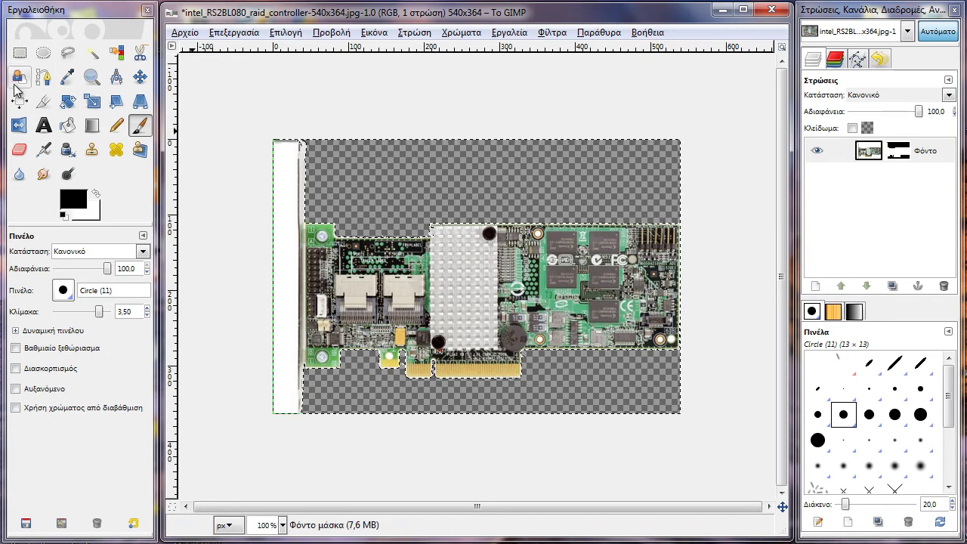
Paint out the white area on the image's left side with the brush
{"action": "left_click", "coordinate": [91, 52]}
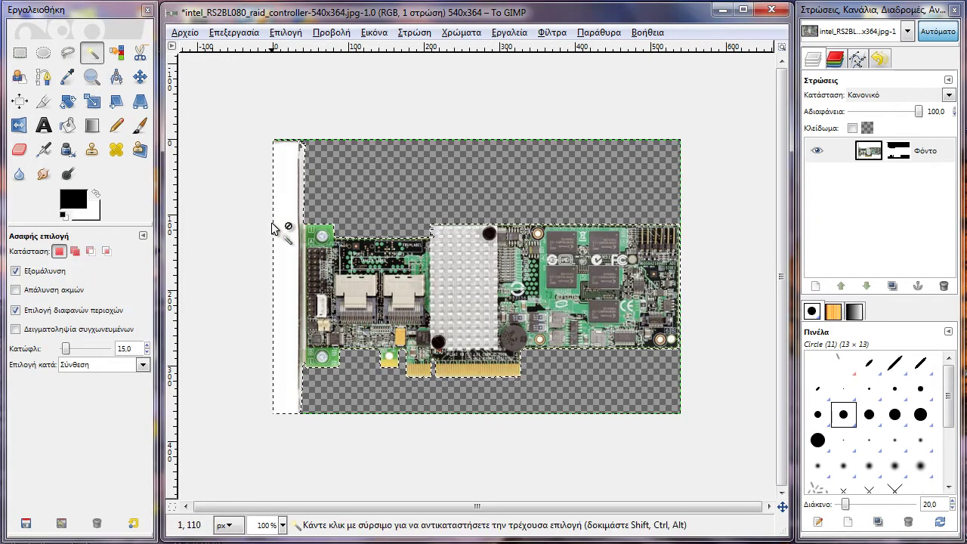
{"action": "left_click", "coordinate": [116, 52]}
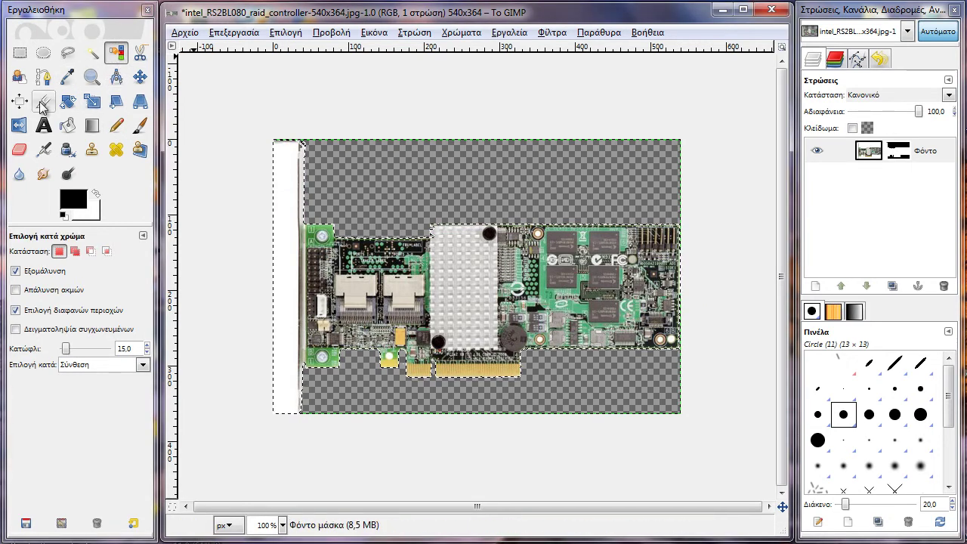
{"action": "left_click", "coordinate": [137, 130]}
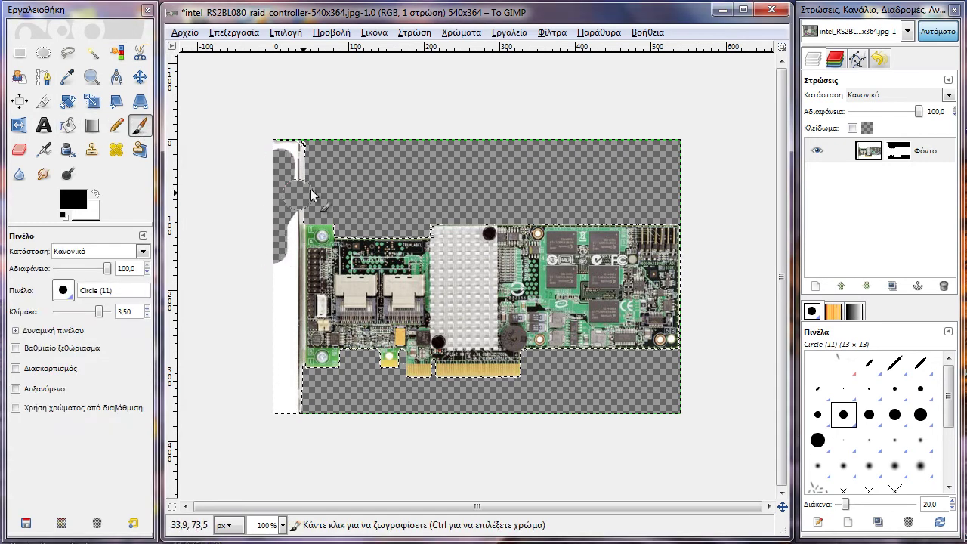
{"action": "left_click_drag", "start_coordinate": [295, 193], "coordinate": [336, 232]}
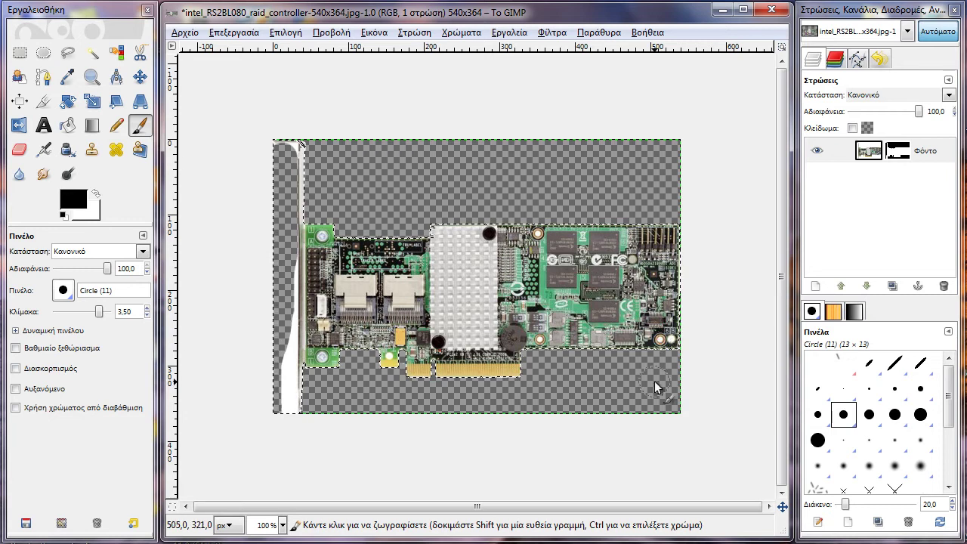
Shrink the brush and mask white spots near the copper ring and along the bottom, undoing a stray mark
{"action": "scroll", "coordinate": [689, 363], "scroll_direction": "up", "scroll_amount": 3, "text": "ctrl"}
{"action": "scroll", "coordinate": [589, 359], "scroll_direction": "up", "scroll_amount": 4, "text": "ctrl"}
{"action": "scroll", "coordinate": [609, 370], "scroll_direction": "down", "scroll_amount": 2, "text": "ctrl"}
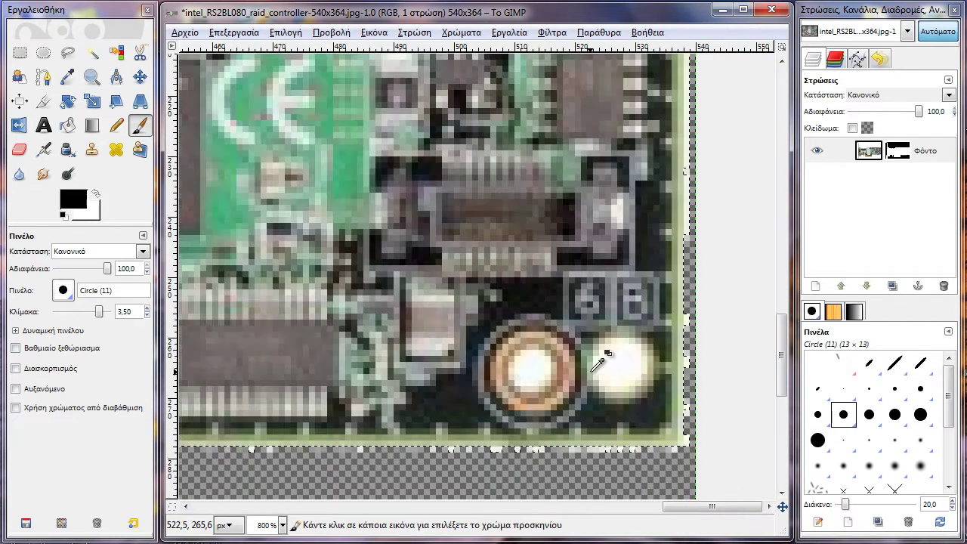
{"action": "scroll", "coordinate": [609, 368], "scroll_direction": "down", "scroll_amount": 1, "text": "ctrl"}
{"action": "key", "text": "bracketleft"}
{"action": "key", "text": "bracketleft"}
{"action": "key", "text": "bracketleft"}
{"action": "key", "text": "bracketleft"}
{"action": "key", "text": "bracketleft"}
{"action": "key", "text": "bracketleft"}
{"action": "key", "text": "bracketleft"}
{"action": "key", "text": "bracketleft"}
{"action": "key", "text": "bracketleft"}
{"action": "key", "text": "bracketleft"}
{"action": "key", "text": "bracketleft"}
{"action": "key", "text": "bracketleft"}
{"action": "key", "text": "bracketleft"}
{"action": "key", "text": "bracketleft"}
{"action": "key", "text": "bracketleft"}
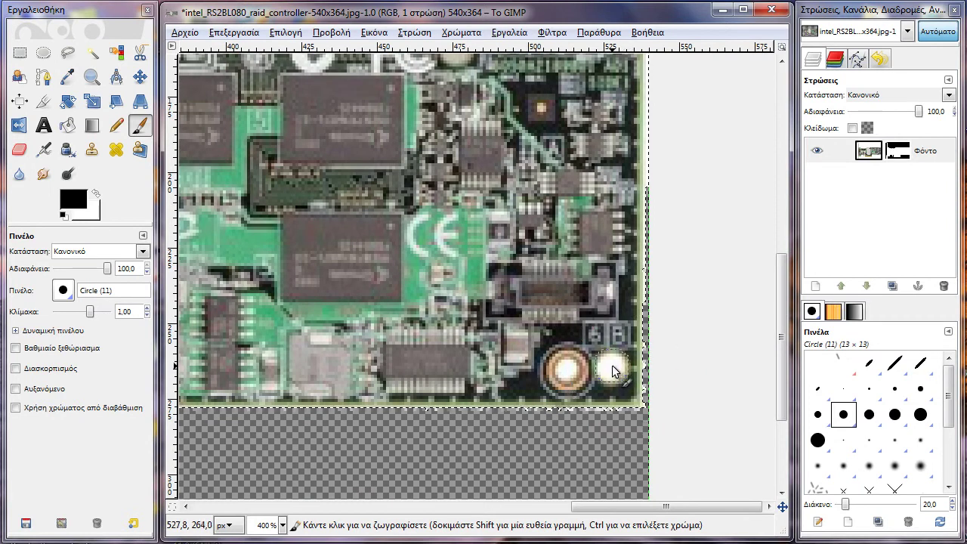
{"action": "left_click_drag", "start_coordinate": [613, 368], "coordinate": [612, 393]}
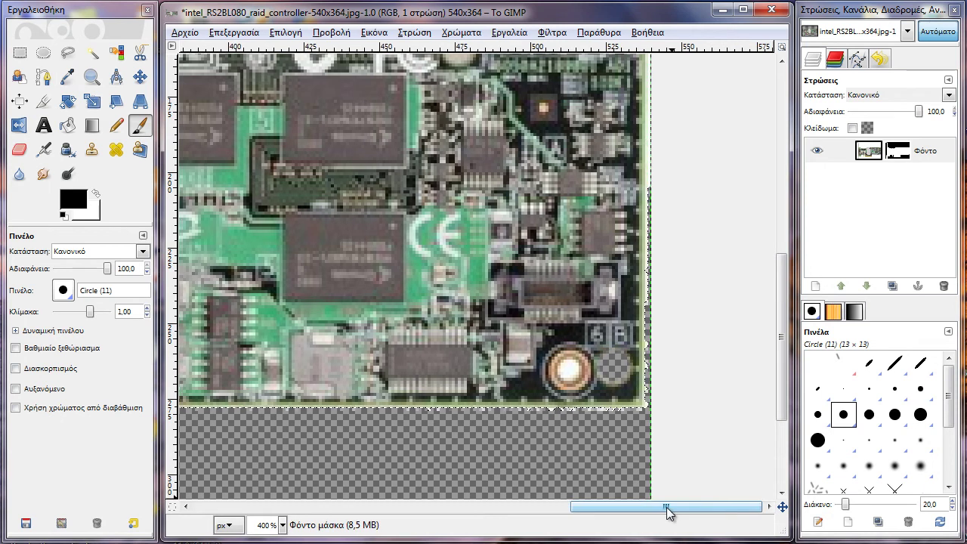
{"action": "left_click_drag", "start_coordinate": [667, 506], "coordinate": [525, 506]}
{"action": "key", "text": "bracketleft"}
{"action": "scroll", "coordinate": [508, 346], "scroll_direction": "up", "scroll_amount": 5}
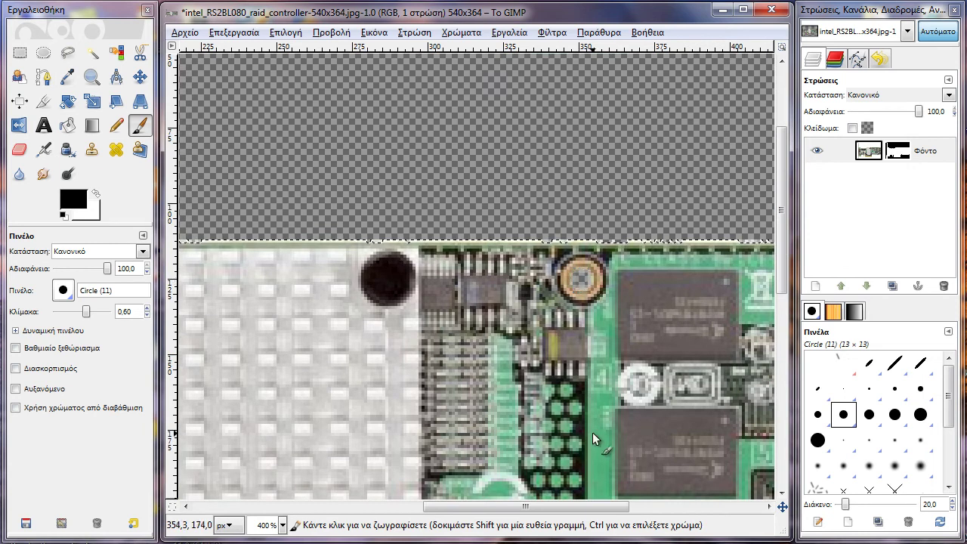
{"action": "left_click_drag", "start_coordinate": [597, 506], "coordinate": [394, 508]}
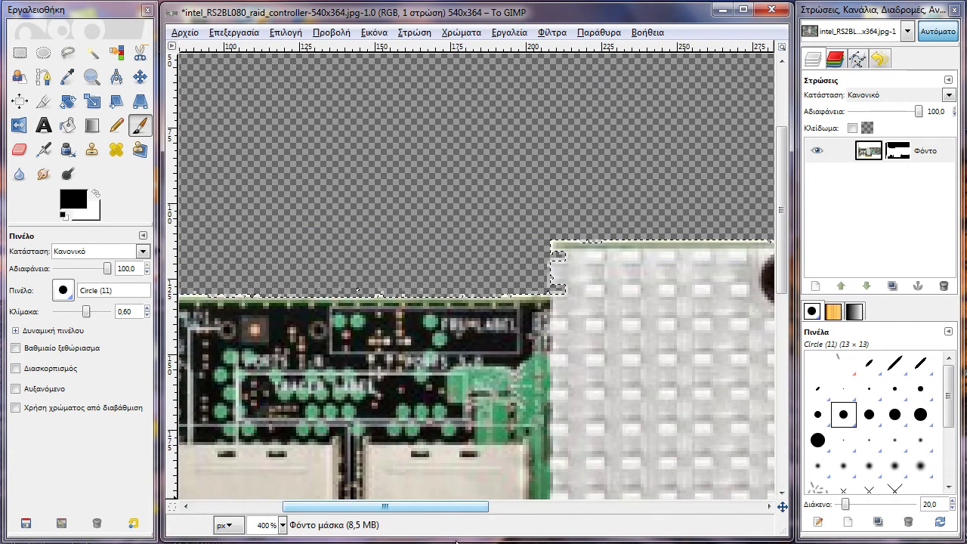
{"action": "scroll", "coordinate": [383, 394], "scroll_direction": "down", "scroll_amount": 5}
{"action": "scroll", "coordinate": [383, 393], "scroll_direction": "down", "scroll_amount": 5}
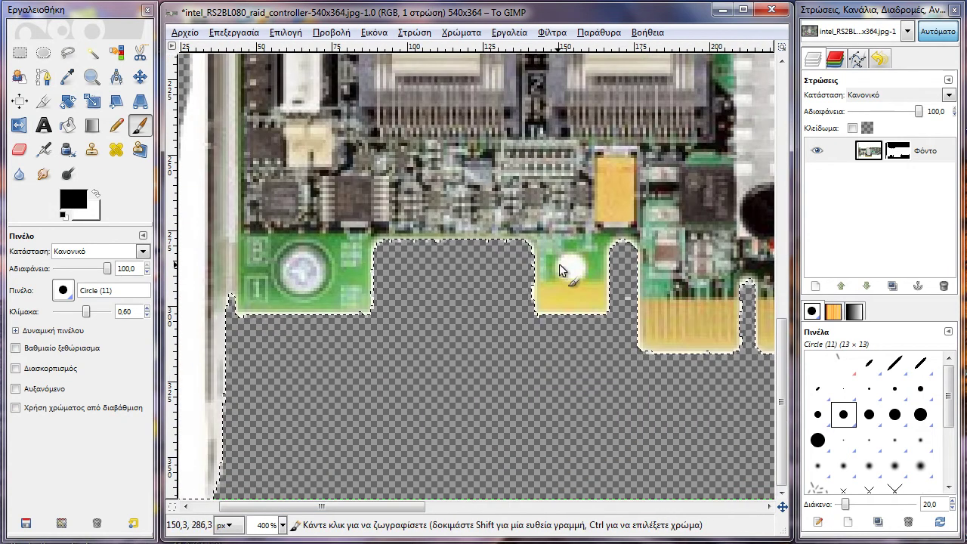
{"action": "key", "text": "ctrl+z"}
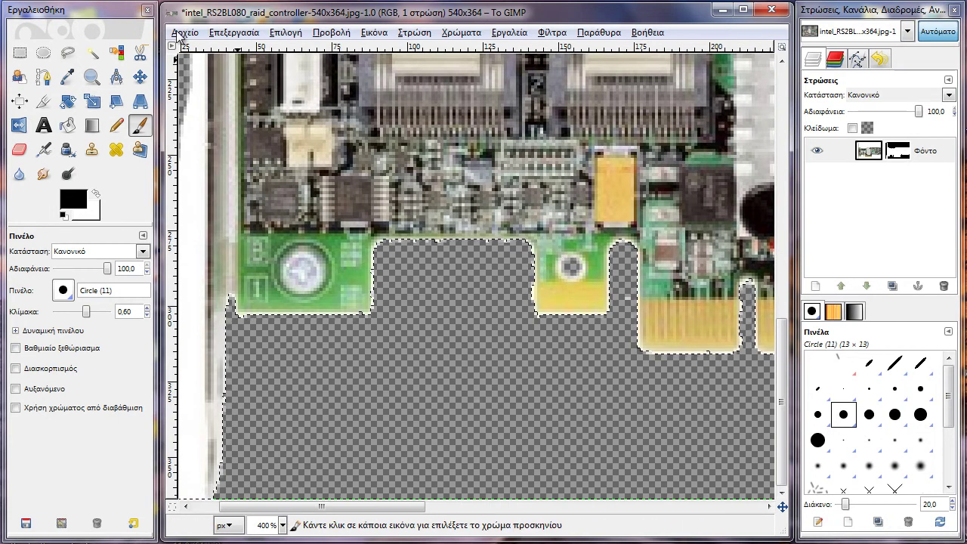
At 100% zoom, paint out the lower-left white strip, then make the photo layer active
{"action": "left_click", "coordinate": [283, 525]}
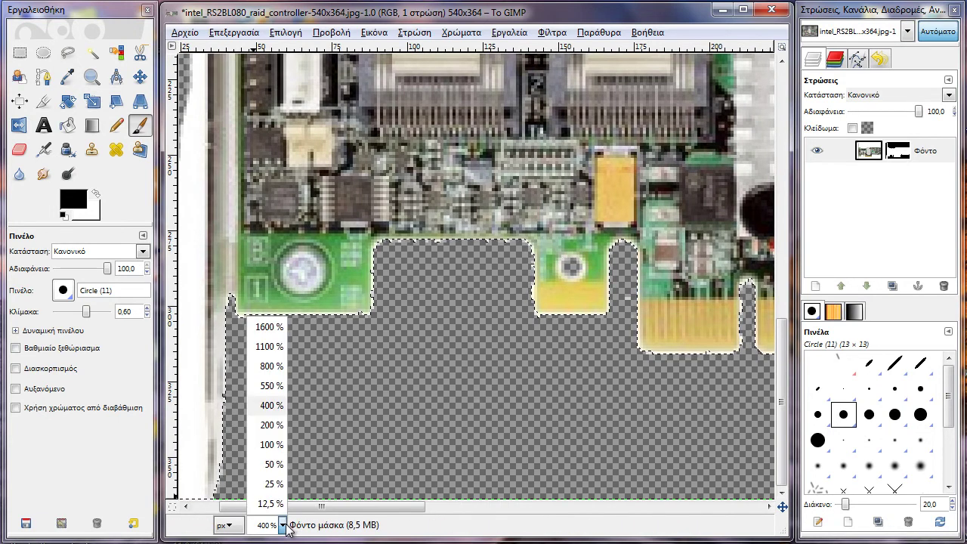
{"action": "left_click", "coordinate": [269, 424]}
{"action": "left_click", "coordinate": [282, 525]}
{"action": "left_click", "coordinate": [267, 444]}
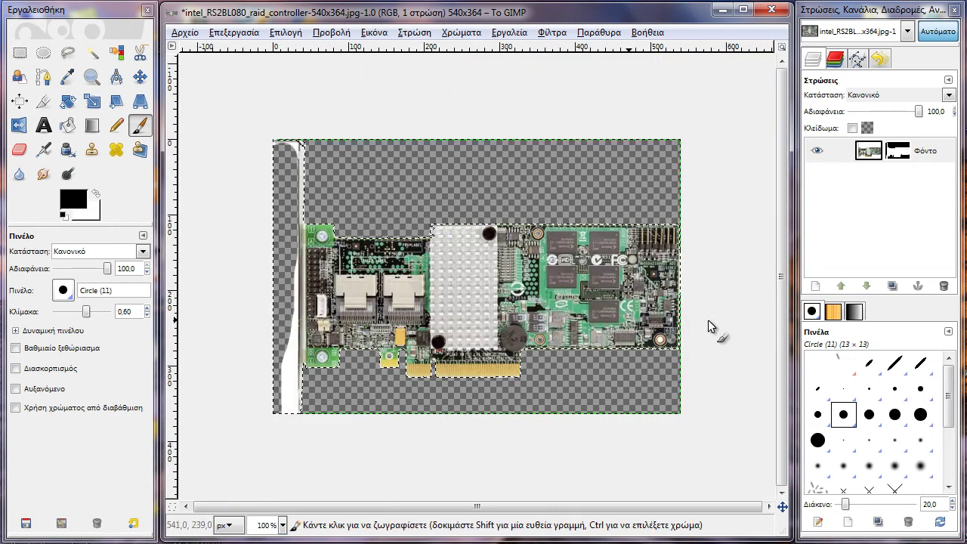
{"action": "left_click_drag", "start_coordinate": [286, 362], "coordinate": [288, 412]}
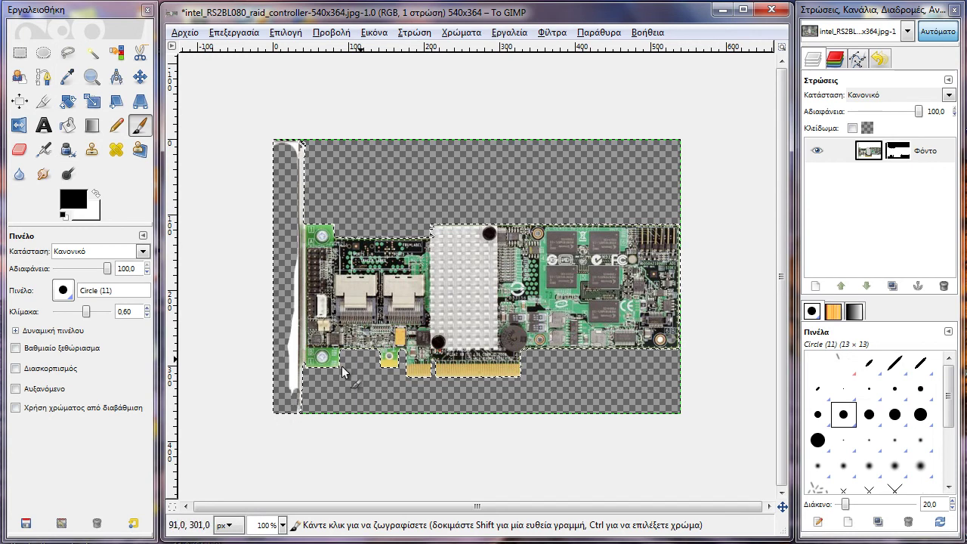
{"action": "left_click", "coordinate": [864, 159]}
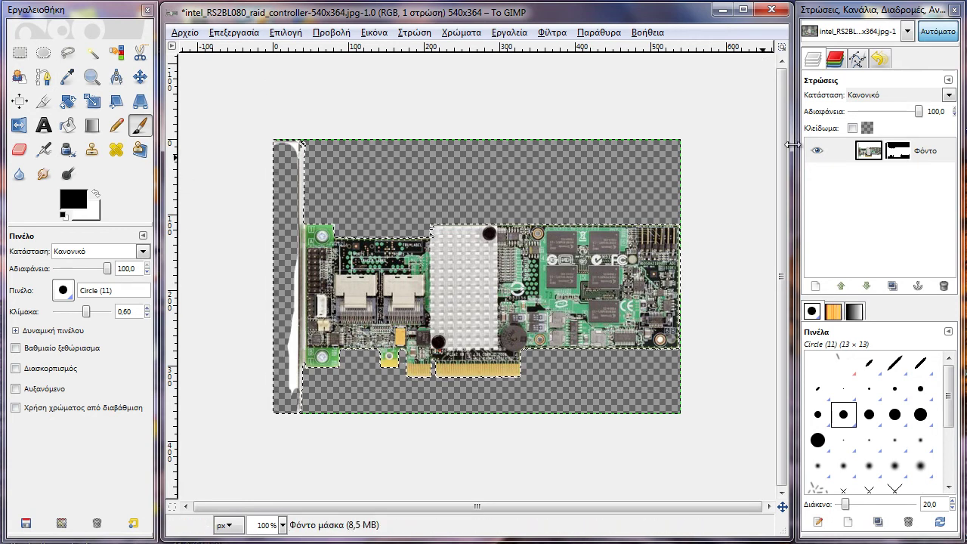
Turn the Φόντο layer mask into a selection and toggle Show Layer Mask on then off
{"action": "right_click", "coordinate": [902, 155]}
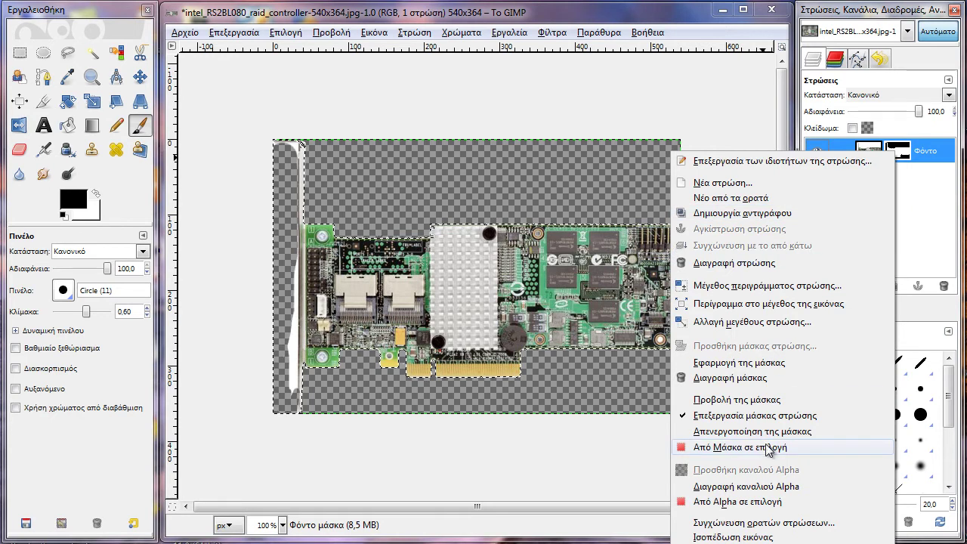
{"action": "left_click", "coordinate": [767, 448]}
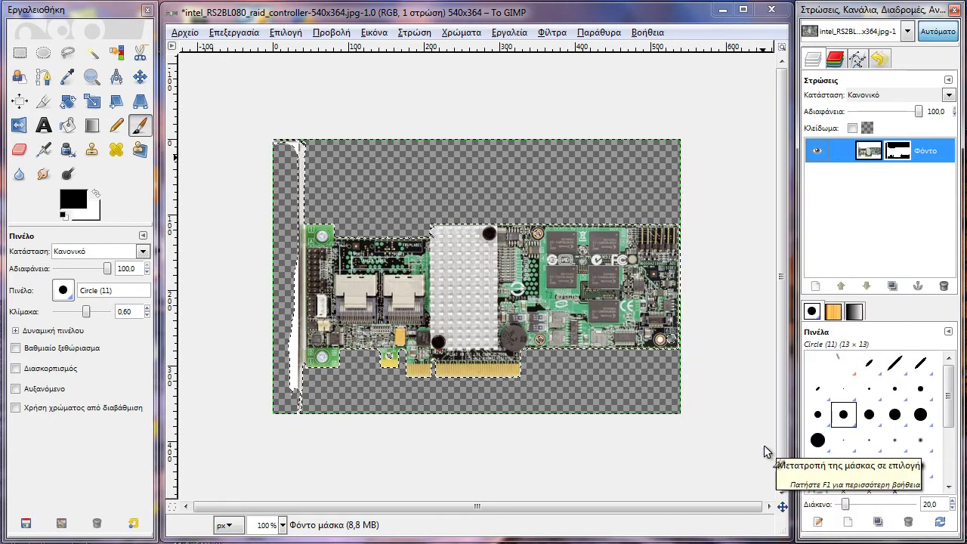
{"action": "right_click", "coordinate": [891, 151]}
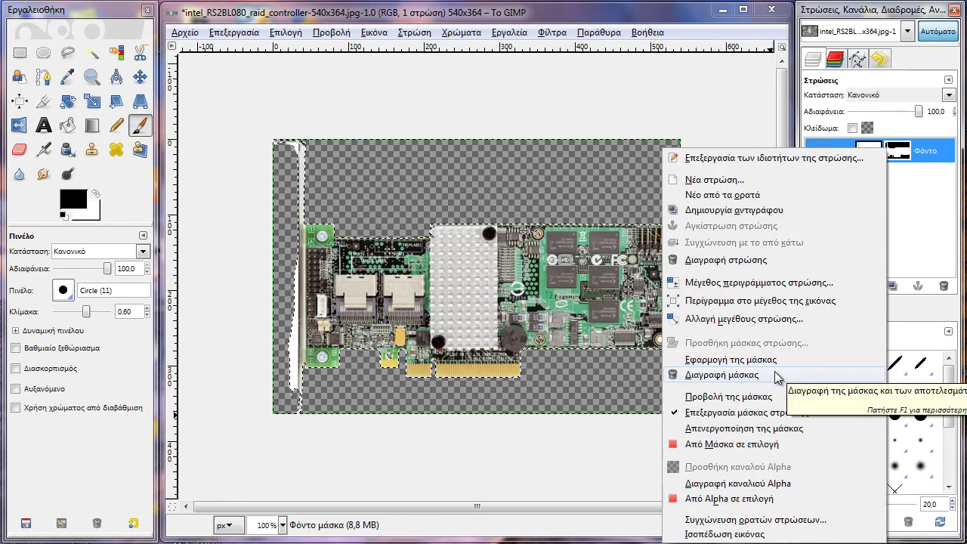
{"action": "left_click", "coordinate": [764, 396]}
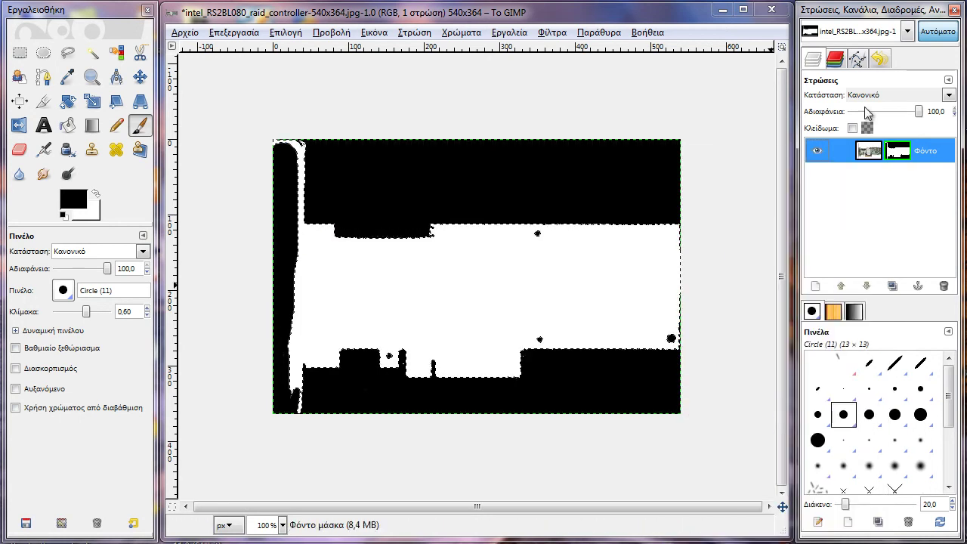
{"action": "right_click", "coordinate": [891, 160]}
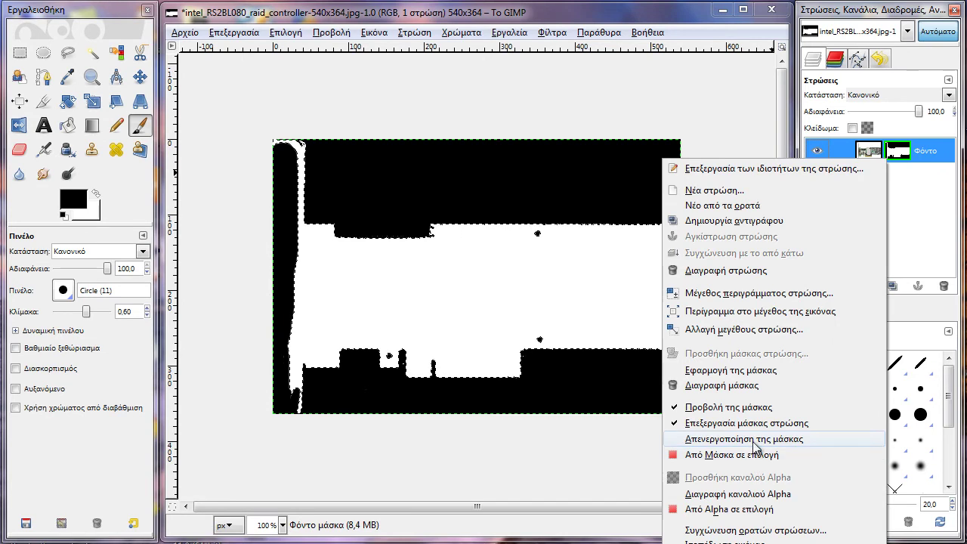
{"action": "left_click", "coordinate": [748, 407]}
{"action": "right_click", "coordinate": [879, 163]}
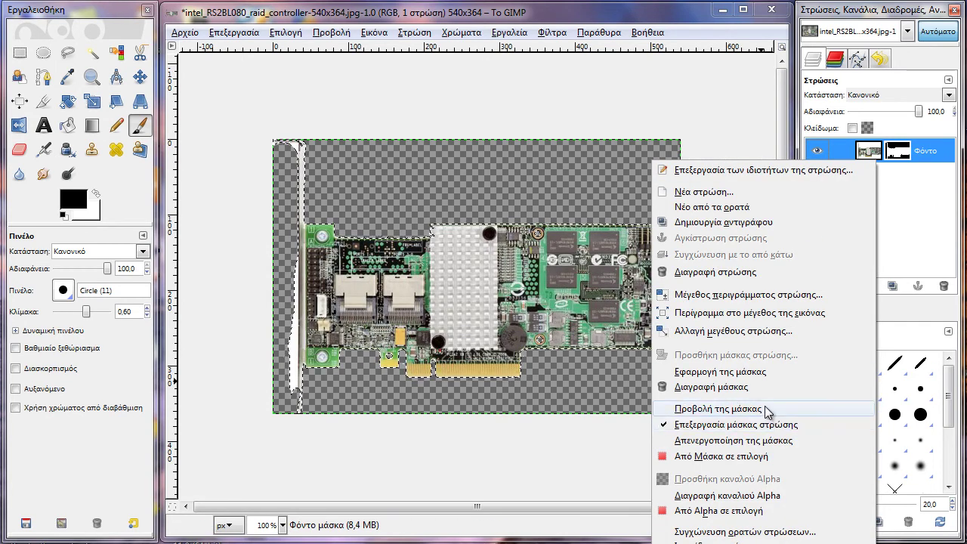
{"action": "left_click", "coordinate": [512, 14]}
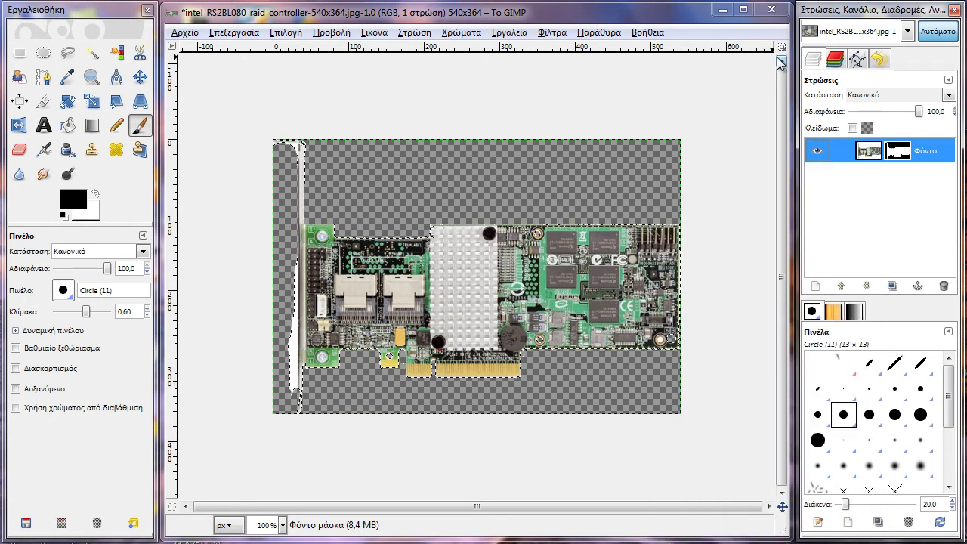
{"action": "left_click", "coordinate": [880, 59]}
{"action": "left_click", "coordinate": [844, 64]}
{"action": "left_click", "coordinate": [880, 197]}
{"action": "left_click", "coordinate": [857, 177]}
{"action": "left_click", "coordinate": [853, 175]}
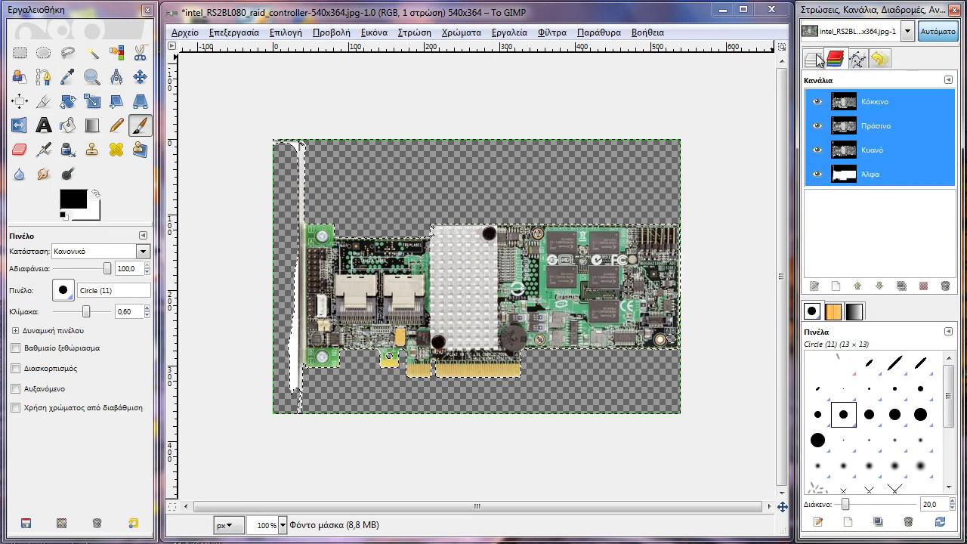
{"action": "left_click", "coordinate": [813, 58]}
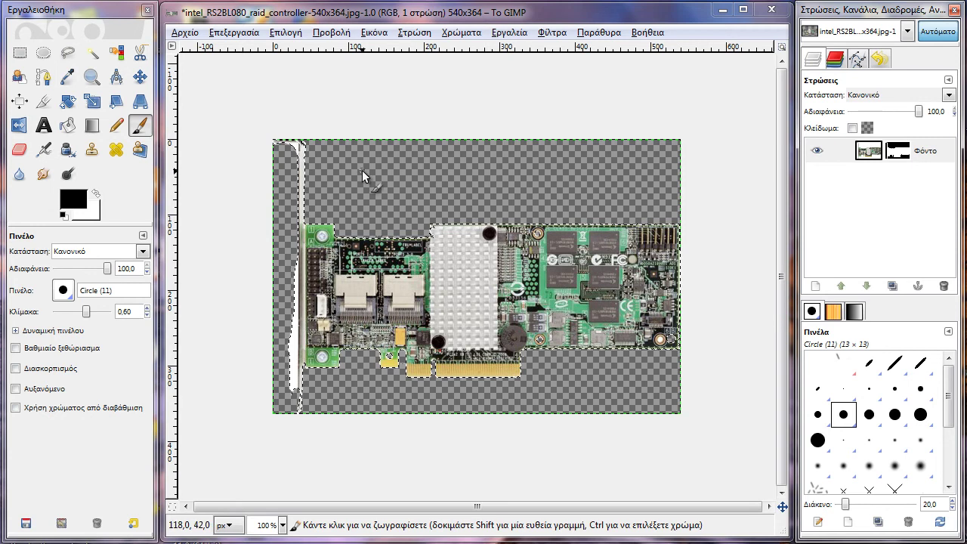
{"action": "right_click", "coordinate": [872, 151]}
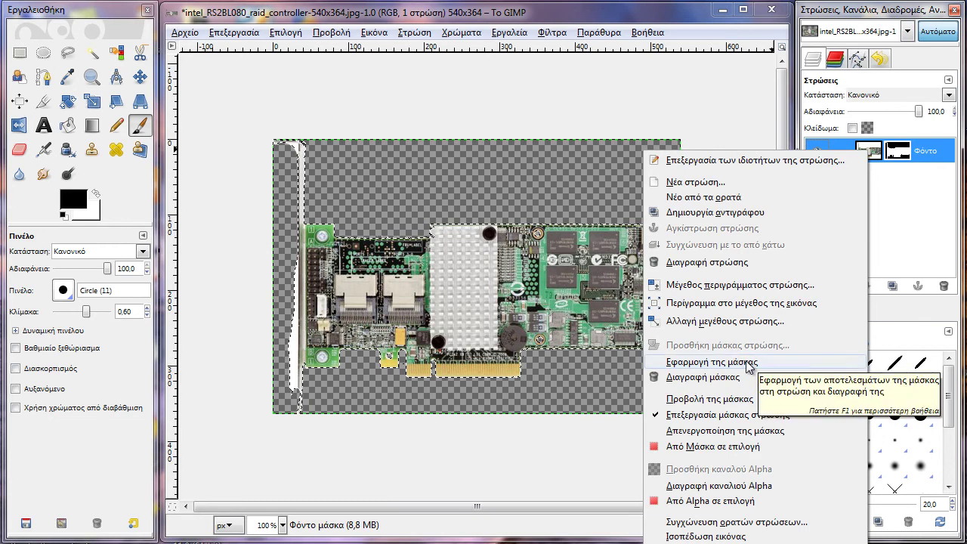
{"action": "left_click", "coordinate": [727, 362]}
{"action": "right_click", "coordinate": [891, 152]}
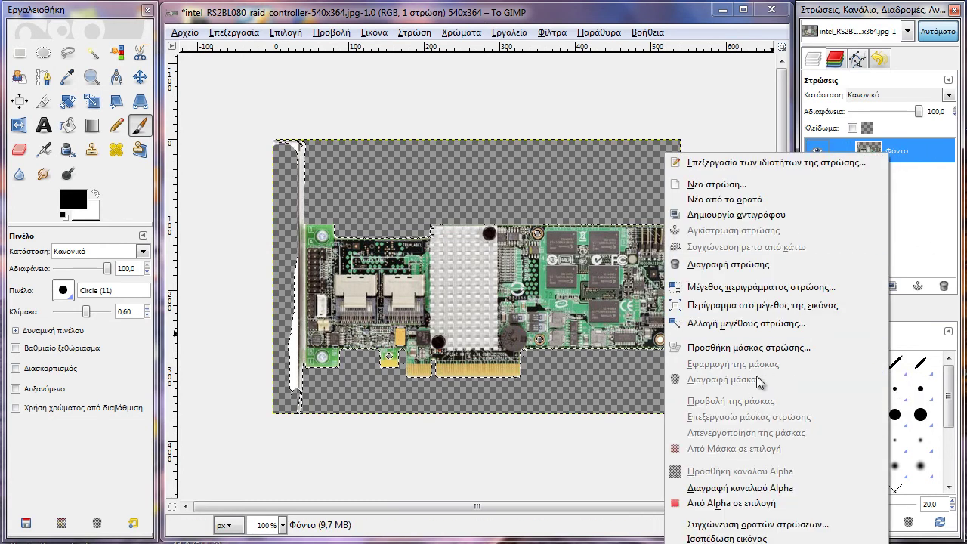
{"action": "left_click", "coordinate": [942, 190]}
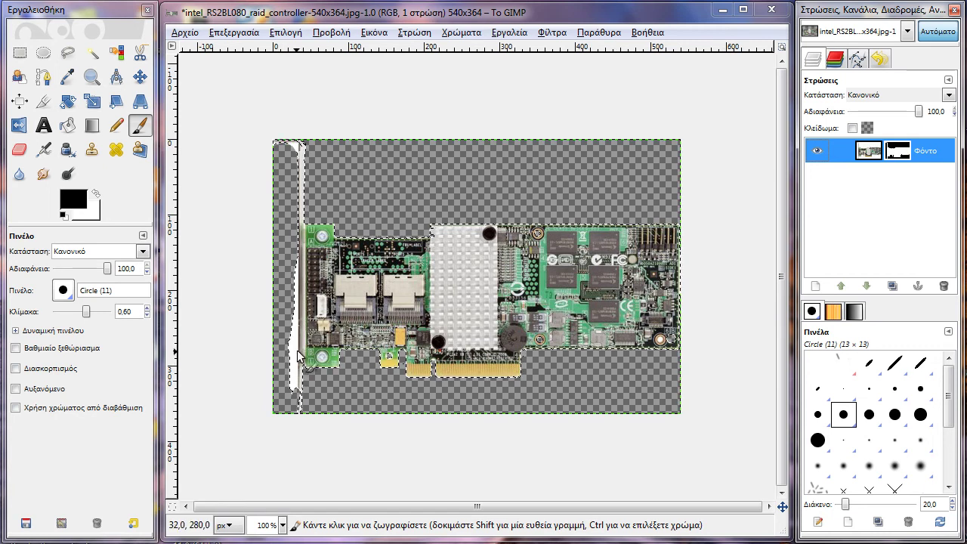
Paint black on the mask along the lower-left white strip to the image bottom, then return to 100% zoom
{"action": "scroll", "coordinate": [277, 342], "scroll_direction": "up", "scroll_amount": 4}
{"action": "scroll", "coordinate": [276, 342], "scroll_direction": "up", "scroll_amount": 3}
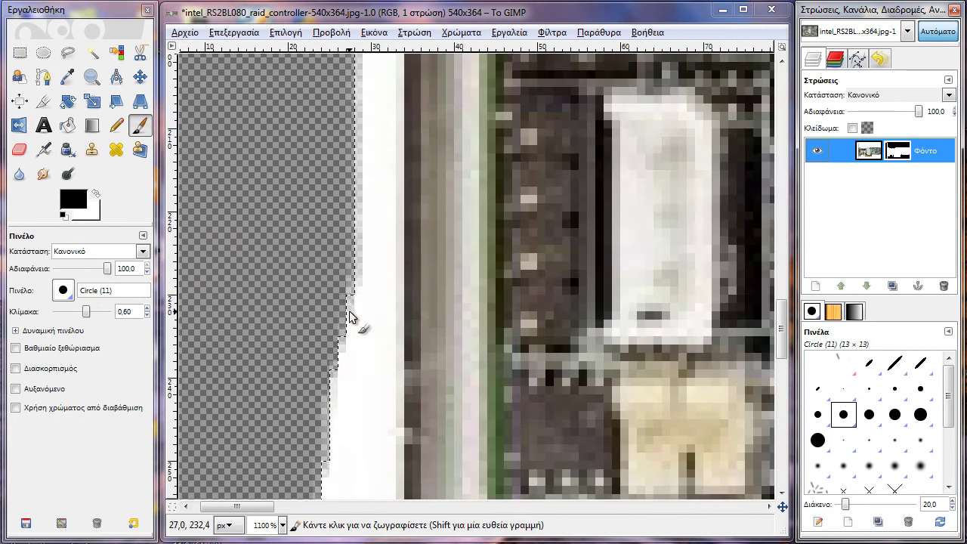
{"action": "scroll", "coordinate": [345, 324], "scroll_direction": "down", "scroll_amount": 2}
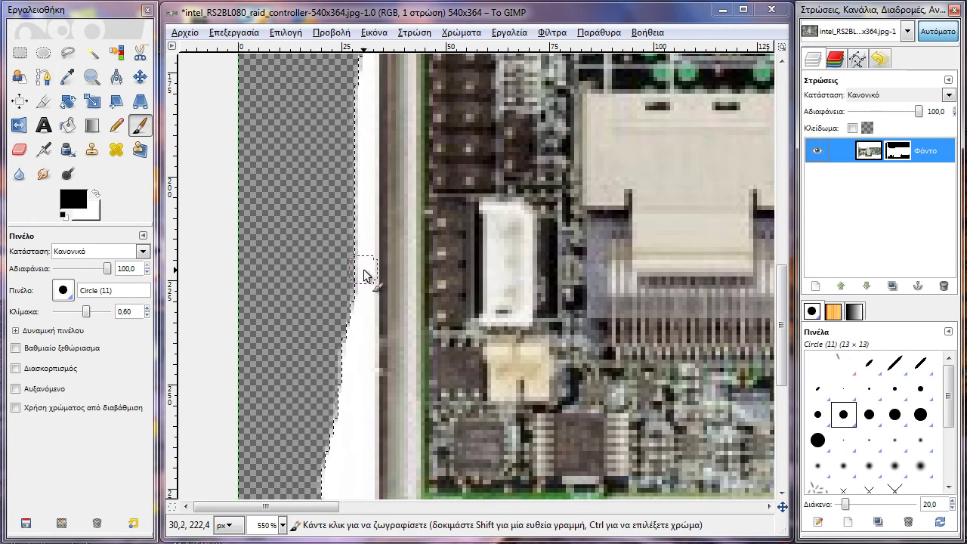
{"action": "left_click", "coordinate": [361, 268], "text": "shift"}
{"action": "mouse_move", "coordinate": [359, 251]}
{"action": "left_mouse_down"}
{"action": "mouse_move", "coordinate": [331, 419]}
{"action": "mouse_move", "coordinate": [348, 494]}
{"action": "left_mouse_up"}
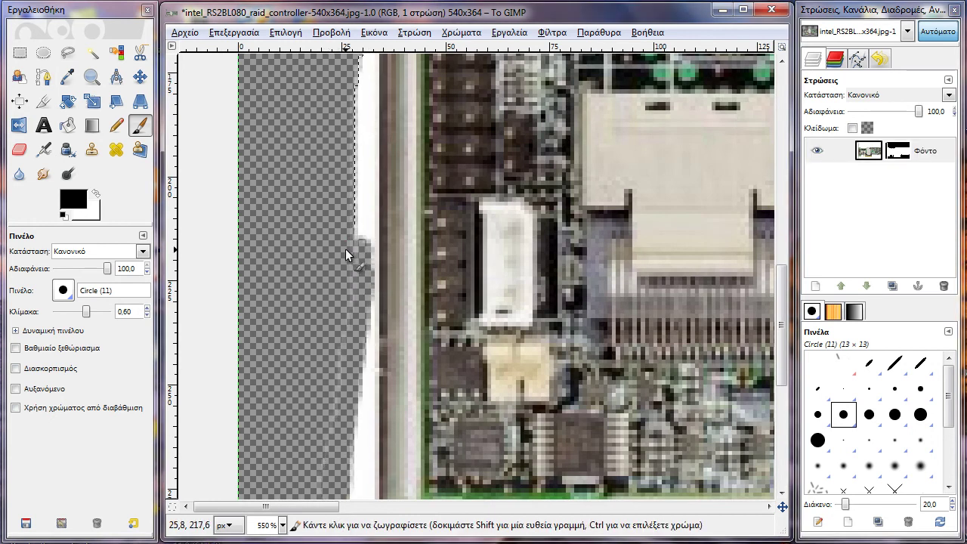
{"action": "scroll", "coordinate": [324, 430], "scroll_direction": "down", "scroll_amount": 5}
{"action": "mouse_move", "coordinate": [324, 430]}
{"action": "left_mouse_down"}
{"action": "mouse_move", "coordinate": [325, 382]}
{"action": "mouse_move", "coordinate": [433, 270]}
{"action": "mouse_move", "coordinate": [613, 177]}
{"action": "mouse_move", "coordinate": [634, 154]}
{"action": "mouse_move", "coordinate": [255, 151]}
{"action": "left_mouse_up"}
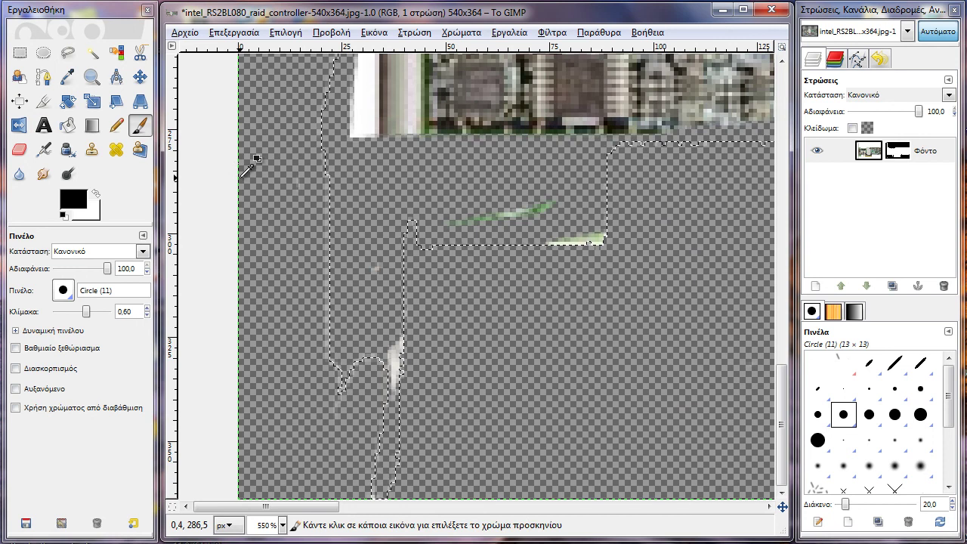
{"action": "left_click", "coordinate": [282, 525]}
{"action": "left_click", "coordinate": [271, 447]}
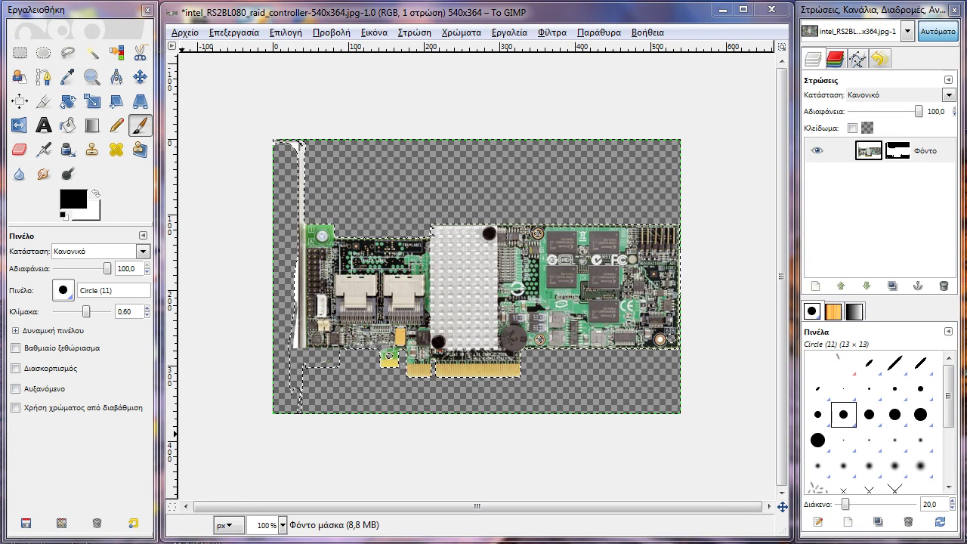
Open the Aloykatos PC Tech Facebook page from the channel's website in Chrome, then minimize Chrome
{"action": "left_click", "coordinate": [326, 529]}
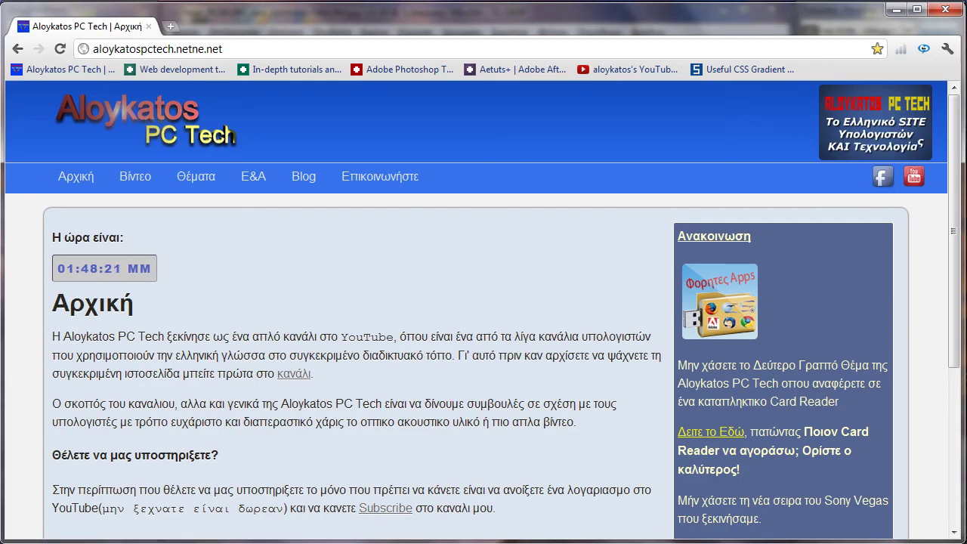
{"action": "left_click", "coordinate": [879, 187]}
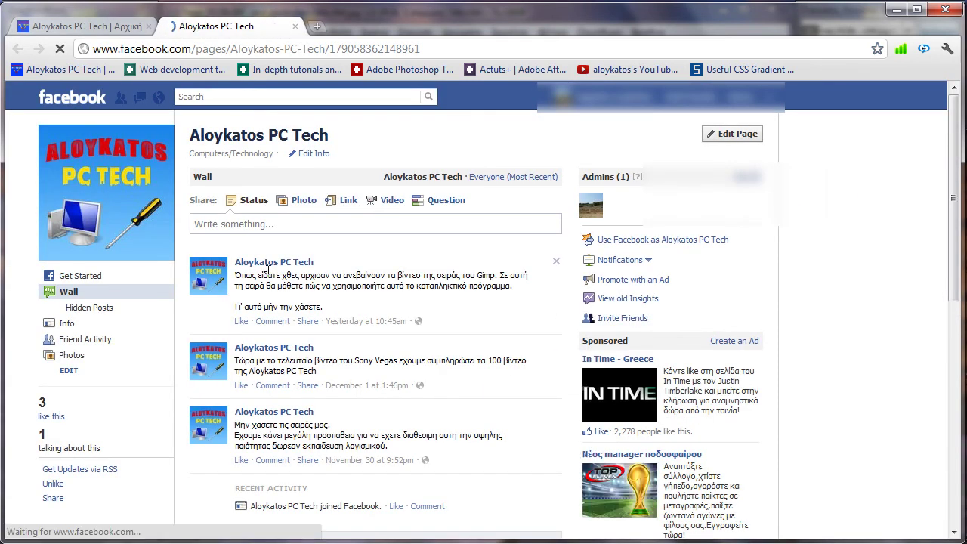
{"action": "left_click_drag", "start_coordinate": [542, 289], "coordinate": [315, 275]}
{"action": "left_click", "coordinate": [353, 300]}
{"action": "key", "text": "ctrl+a"}
{"action": "left_click", "coordinate": [51, 377]}
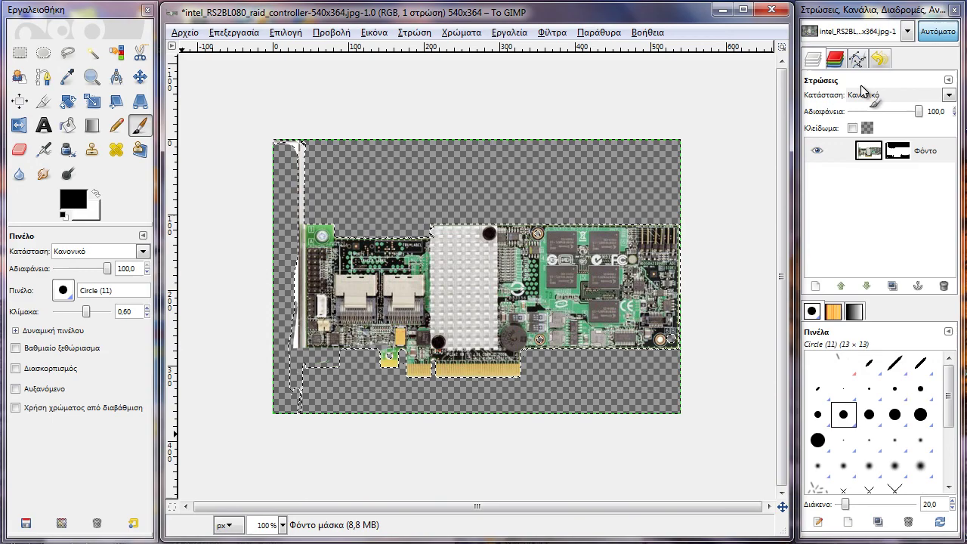
{"action": "left_click", "coordinate": [895, 9]}
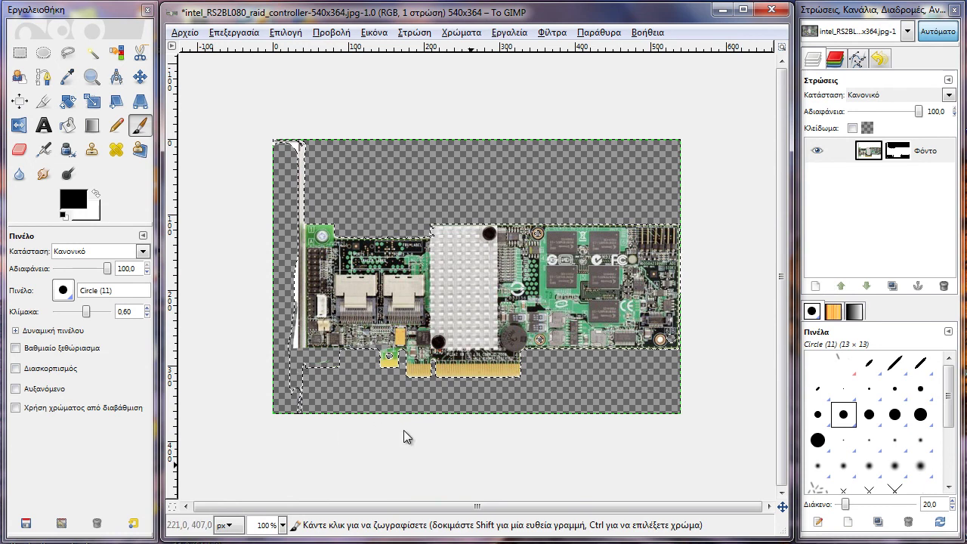